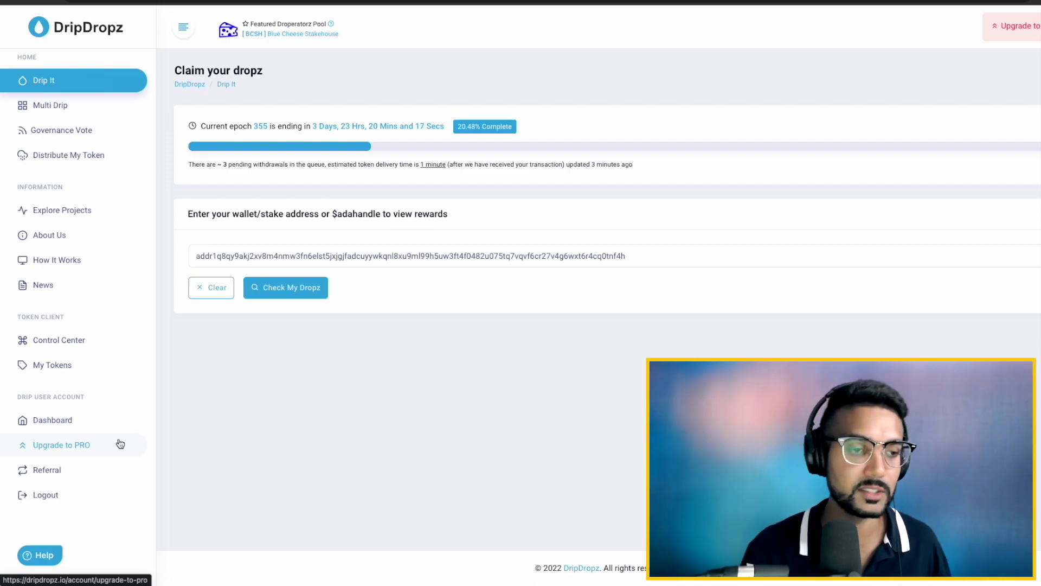
Step: Open the Upgrade to PRO page and review how Basic and PRO account features compare
{"action": "left_click", "coordinate": [82, 450]}
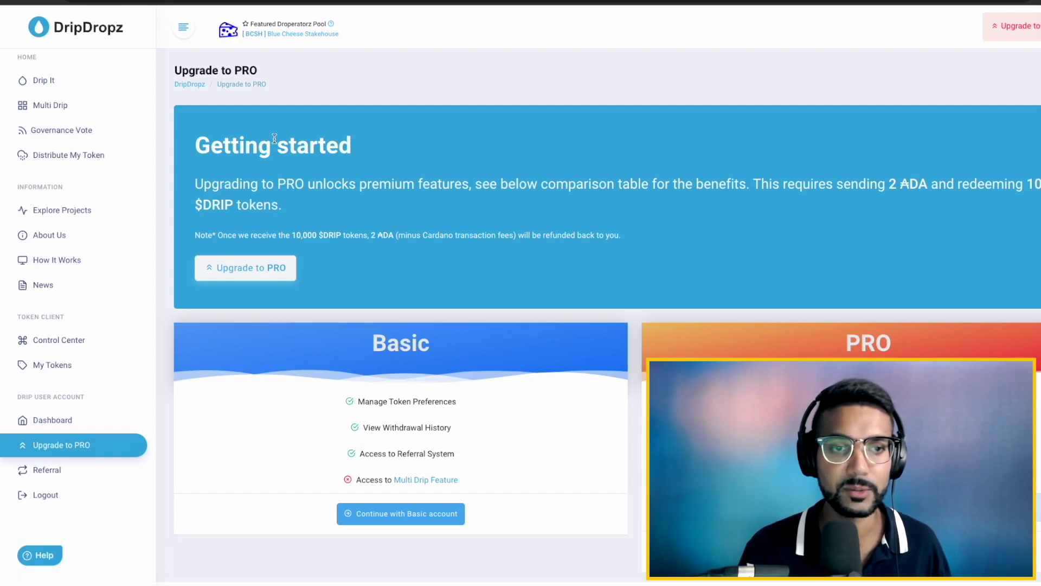
{"action": "scroll", "coordinate": [281, 156], "scroll_direction": "down", "scroll_amount": 1}
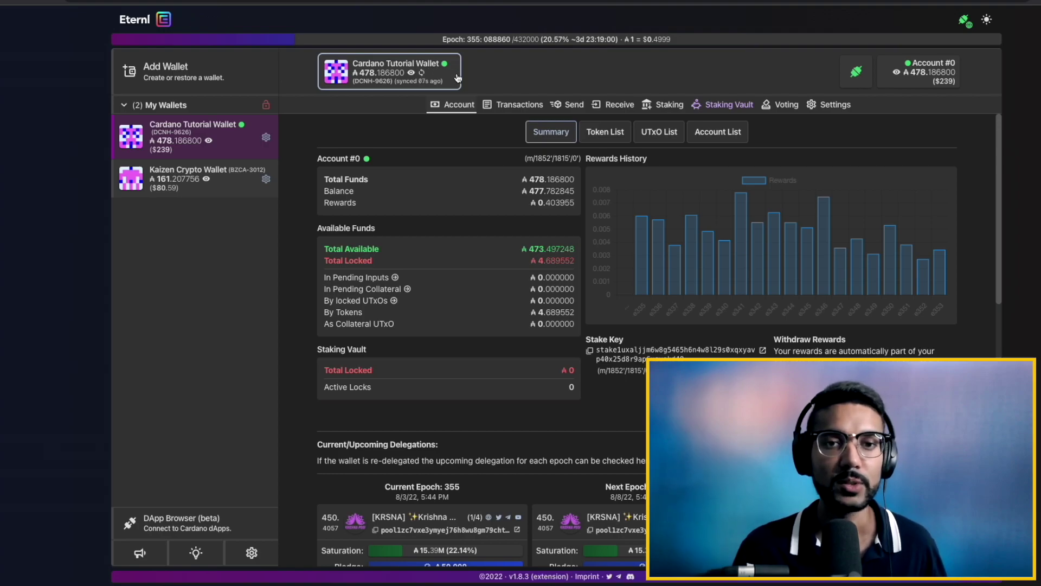
Step: Start an Eternl send at the Receiver step and copy DripDropz's payment address
{"action": "left_click", "coordinate": [568, 106]}
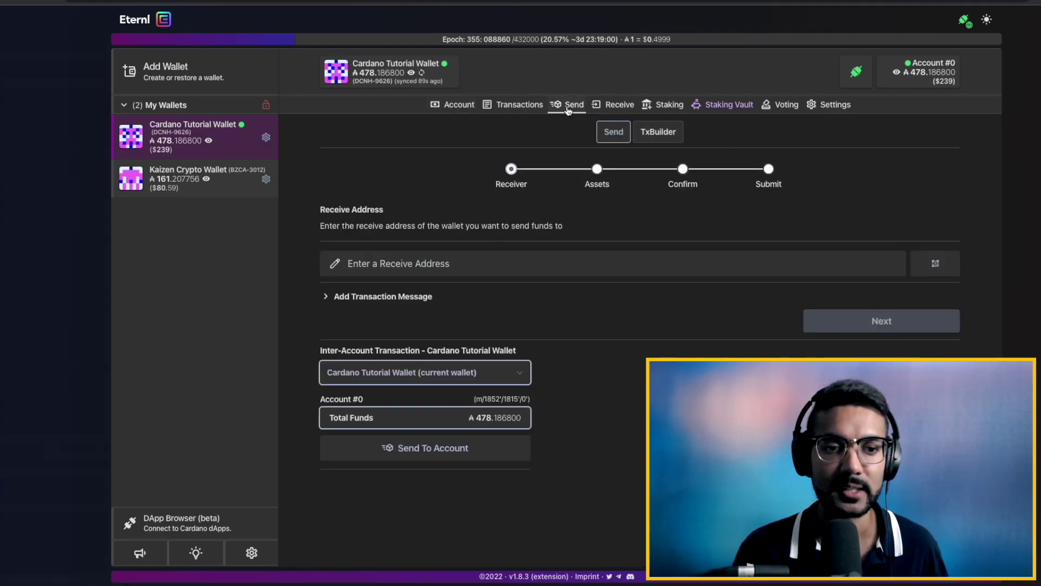
{"action": "left_click", "coordinate": [366, 264]}
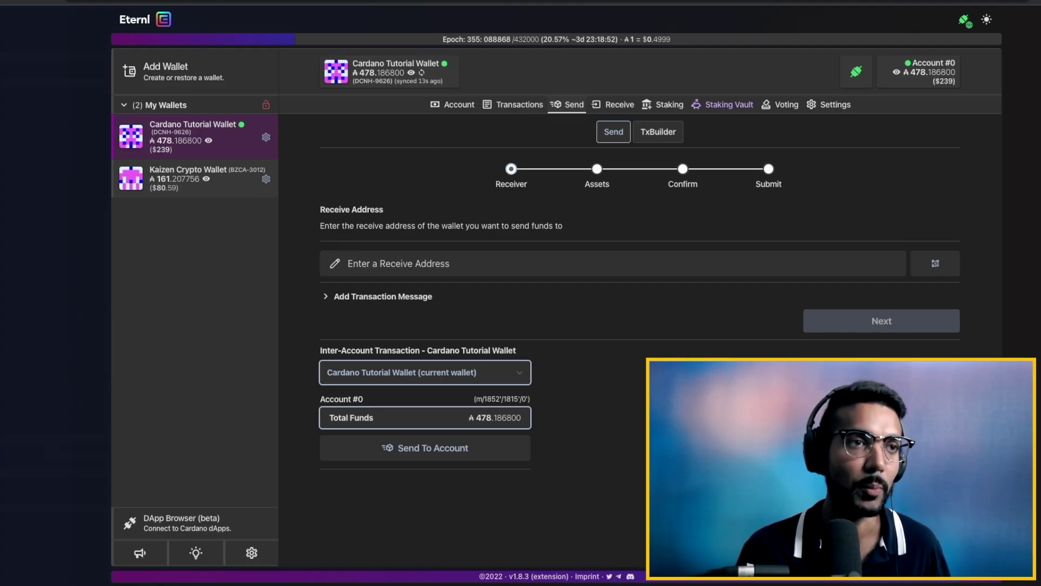
{"action": "left_click", "coordinate": [209, 2]}
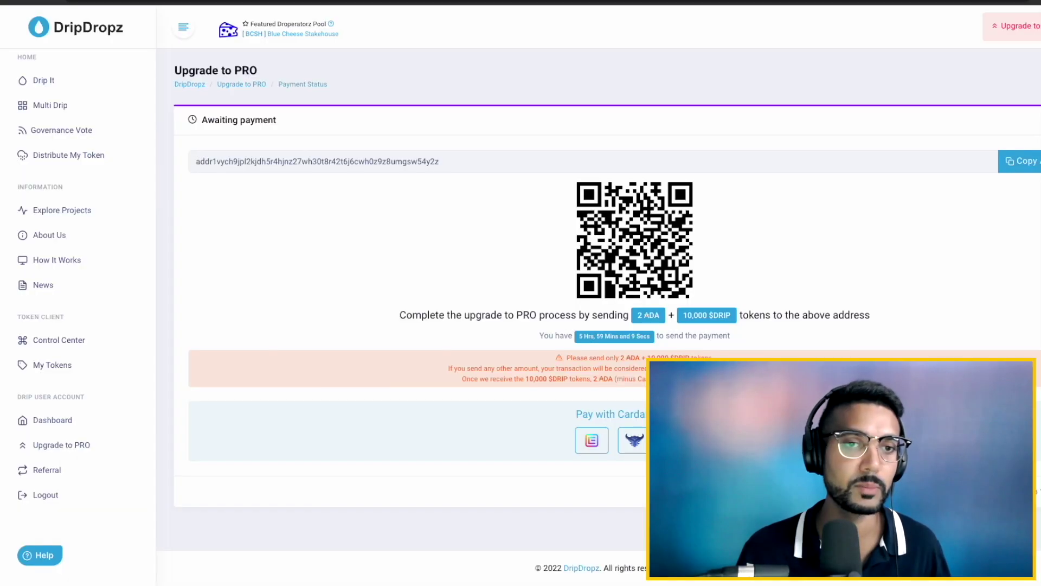
{"action": "double_click", "coordinate": [287, 161]}
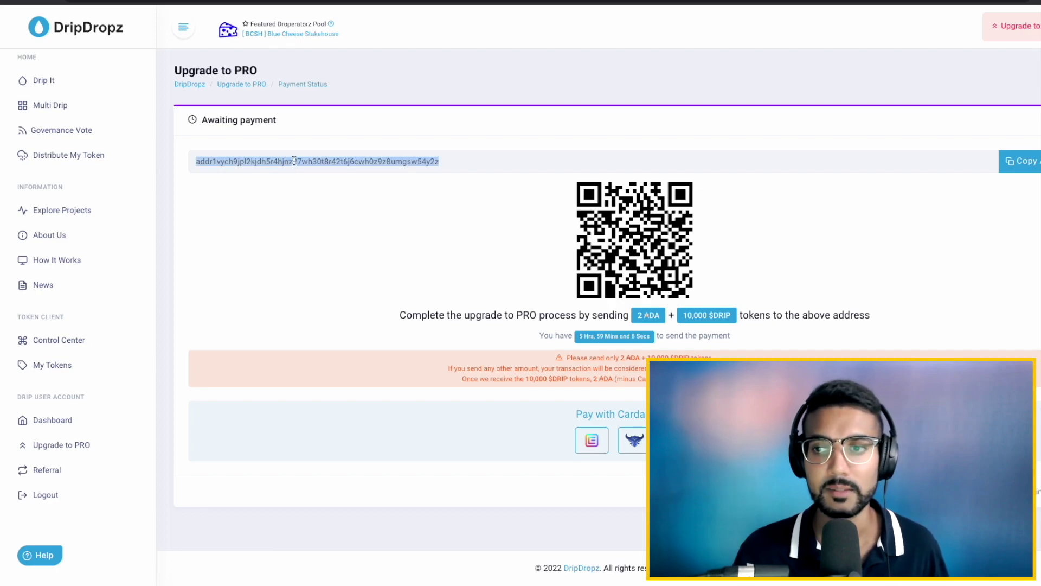
{"action": "left_click", "coordinate": [1022, 170]}
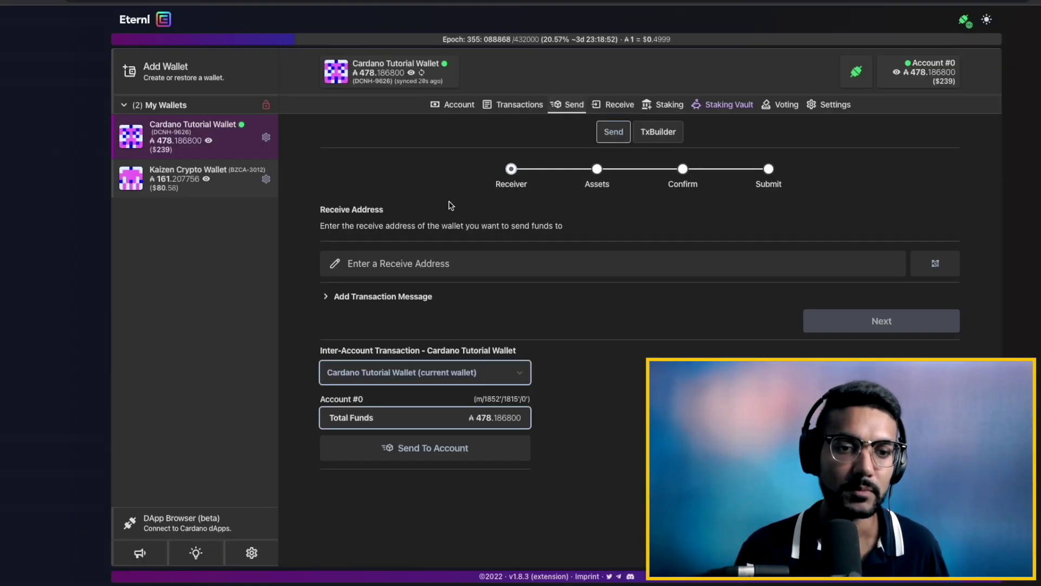
Step: Paste the DripDropz payment address as the receiver and enter 2 ADA
{"action": "left_click", "coordinate": [432, 263]}
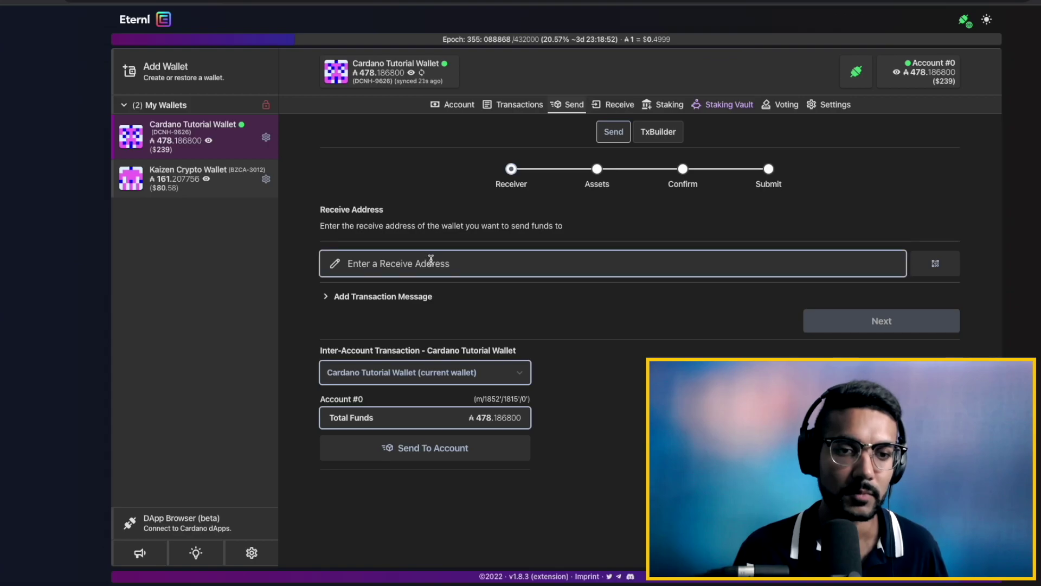
{"action": "key", "text": "ctrl+v"}
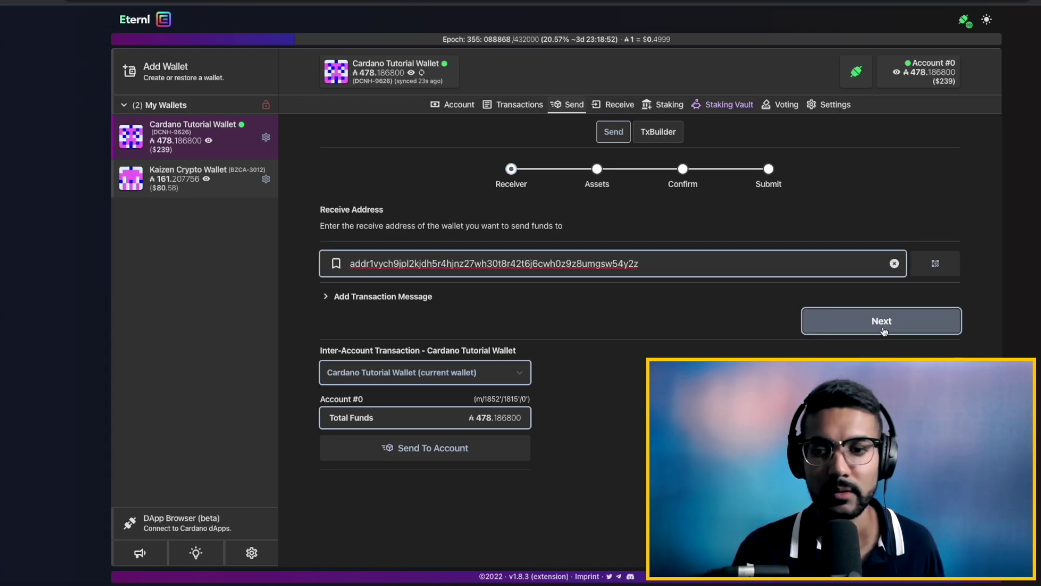
{"action": "left_click", "coordinate": [881, 321]}
{"action": "left_click", "coordinate": [344, 413]}
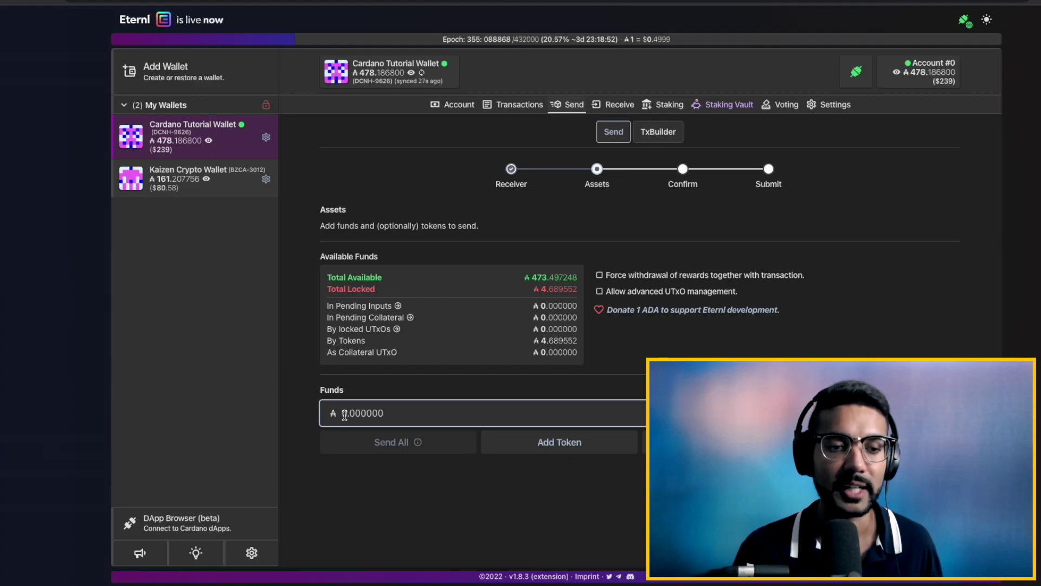
{"action": "type", "text": "2"}
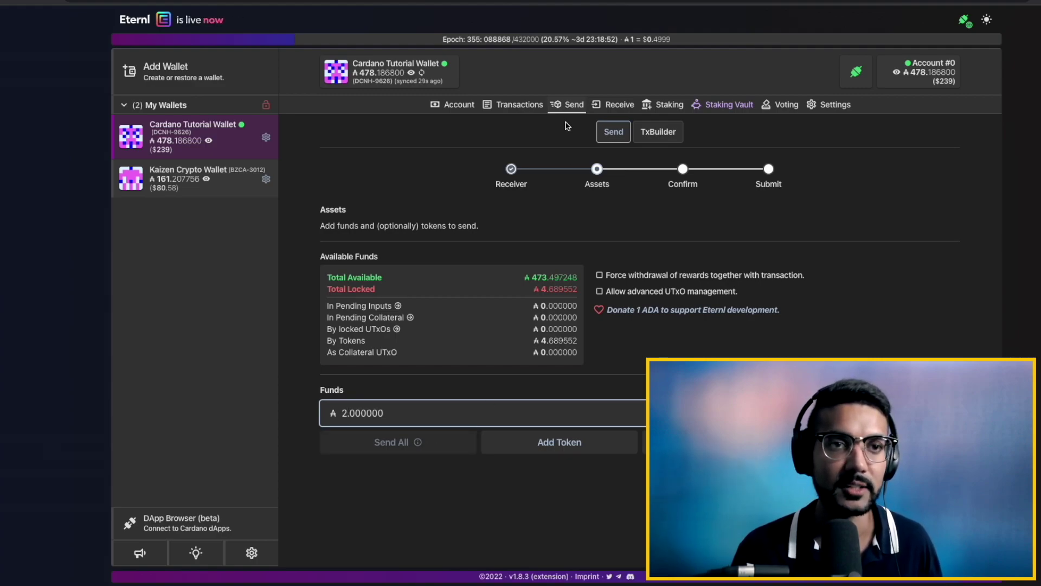
Step: Add 10,000 DRIP tokens to the transaction and continue to the review
{"action": "left_click", "coordinate": [582, 440]}
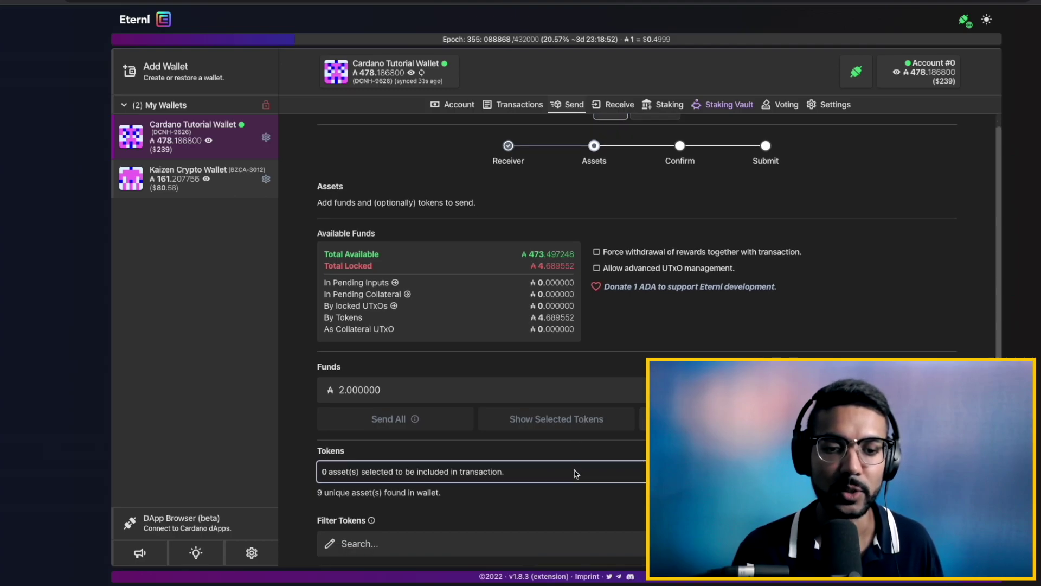
{"action": "scroll", "coordinate": [573, 460], "scroll_direction": "down", "scroll_amount": 3}
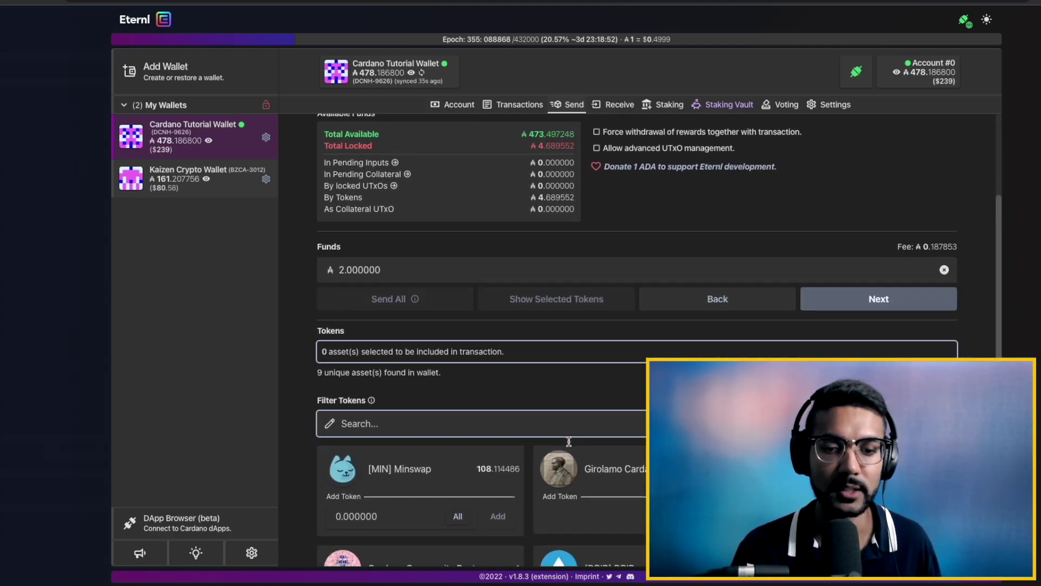
{"action": "scroll", "coordinate": [568, 441], "scroll_direction": "down", "scroll_amount": 4}
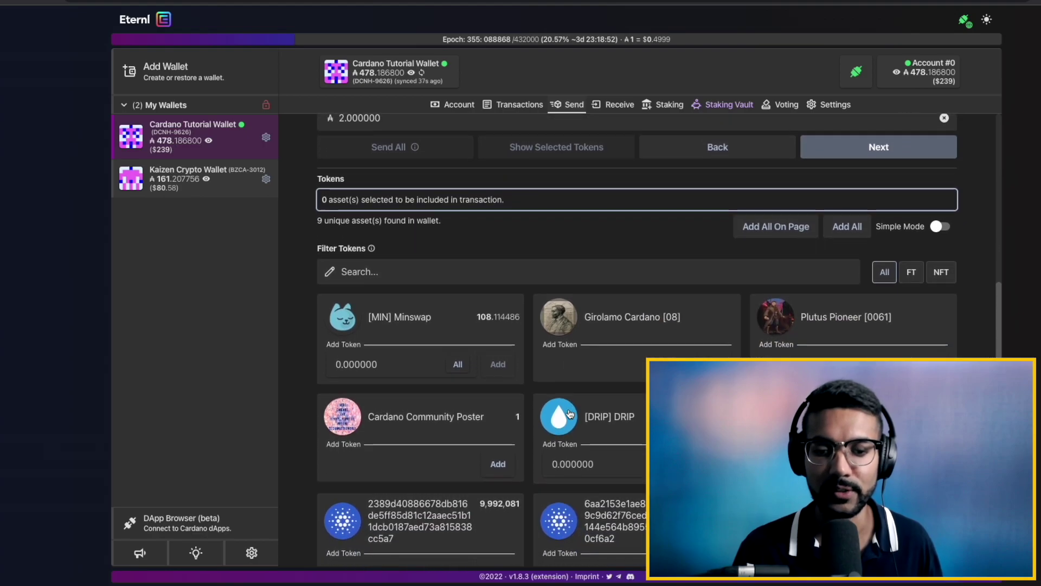
{"action": "scroll", "coordinate": [575, 379], "scroll_direction": "down", "scroll_amount": 1}
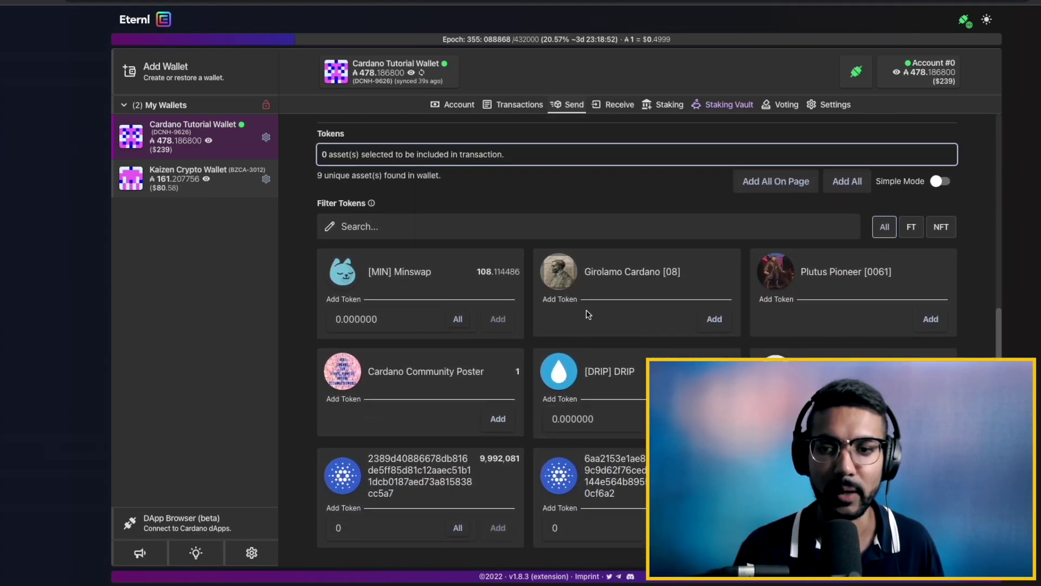
{"action": "left_click", "coordinate": [567, 234]}
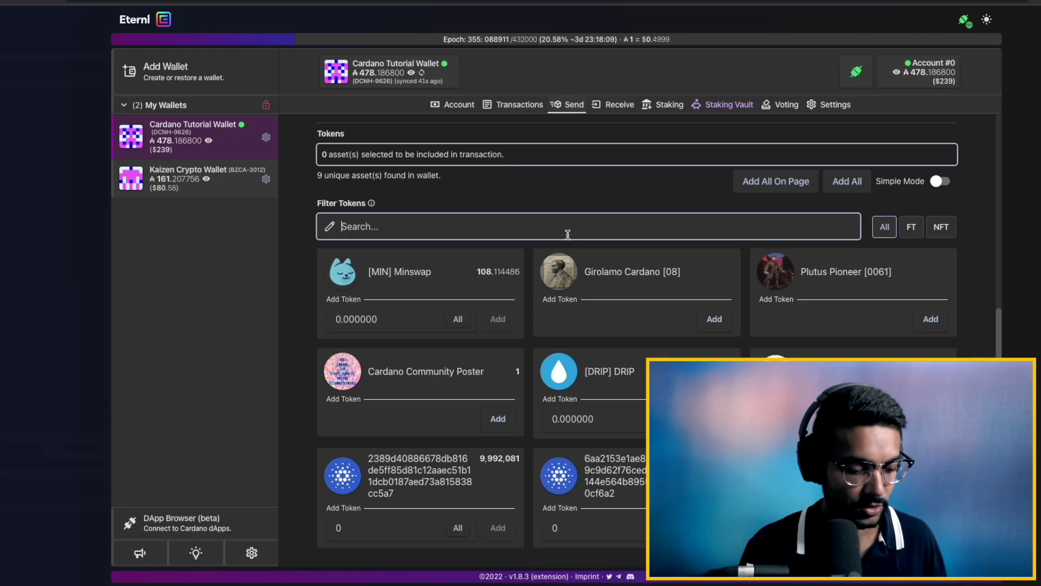
{"action": "type", "text": "drip"}
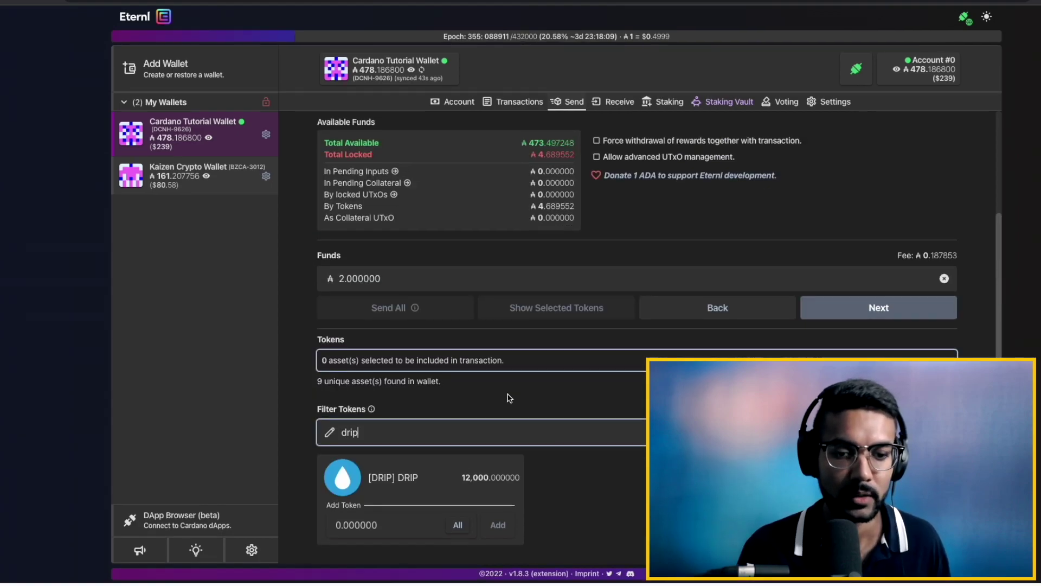
{"action": "left_click", "coordinate": [363, 528]}
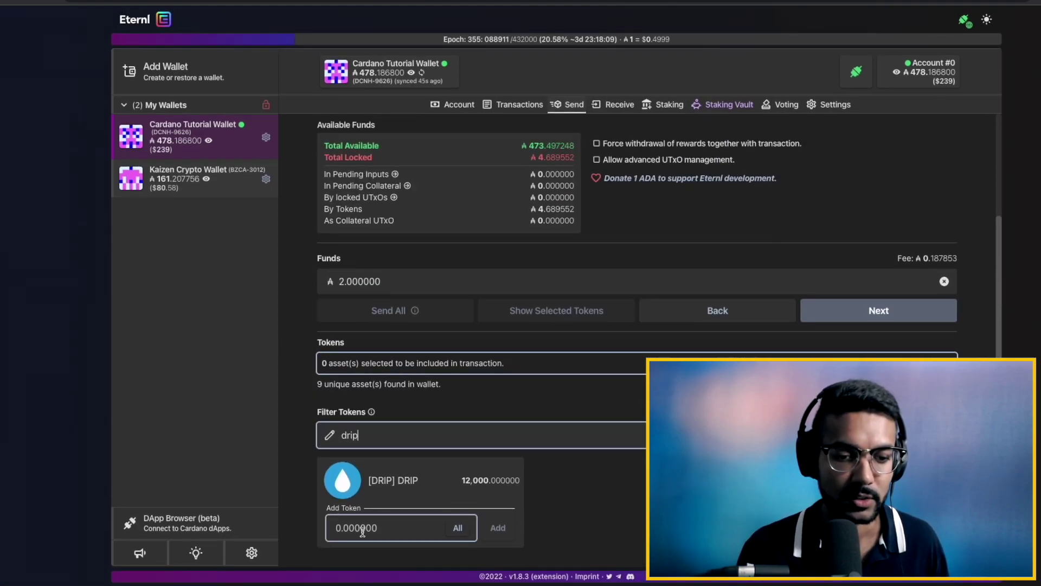
{"action": "type", "text": "10,"}
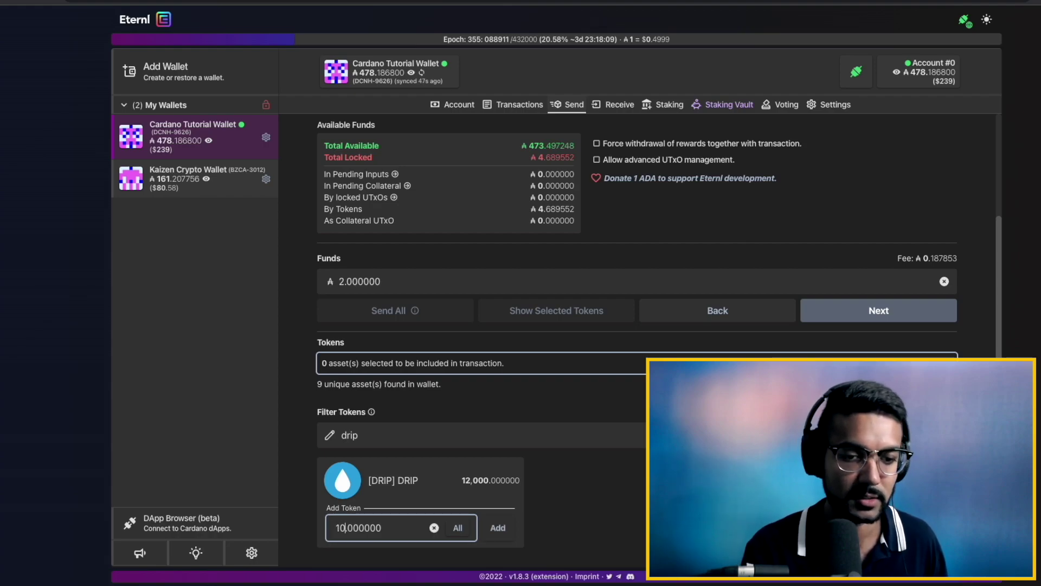
{"action": "type", "text": "000"}
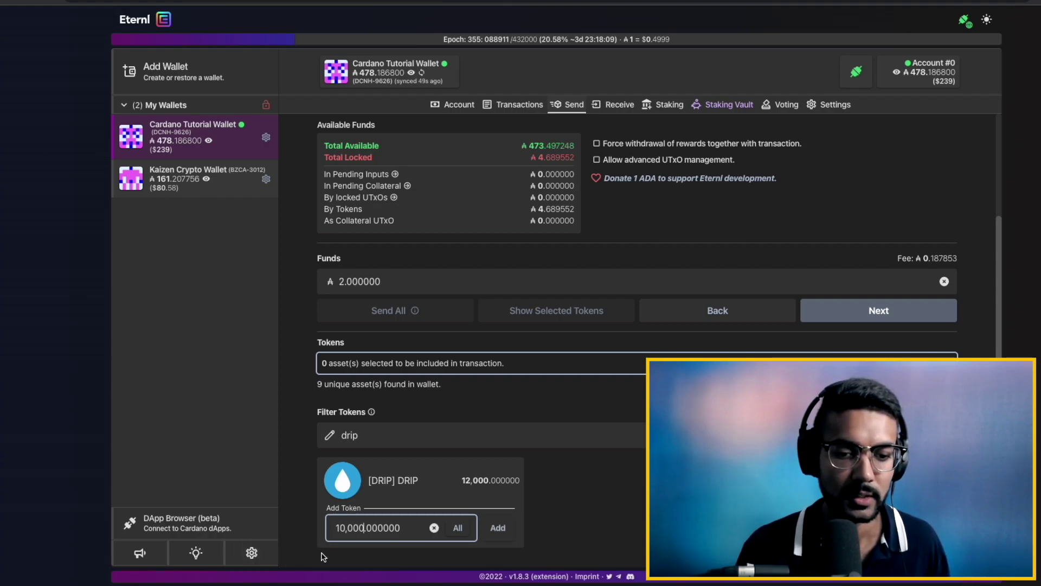
{"action": "left_click", "coordinate": [498, 528]}
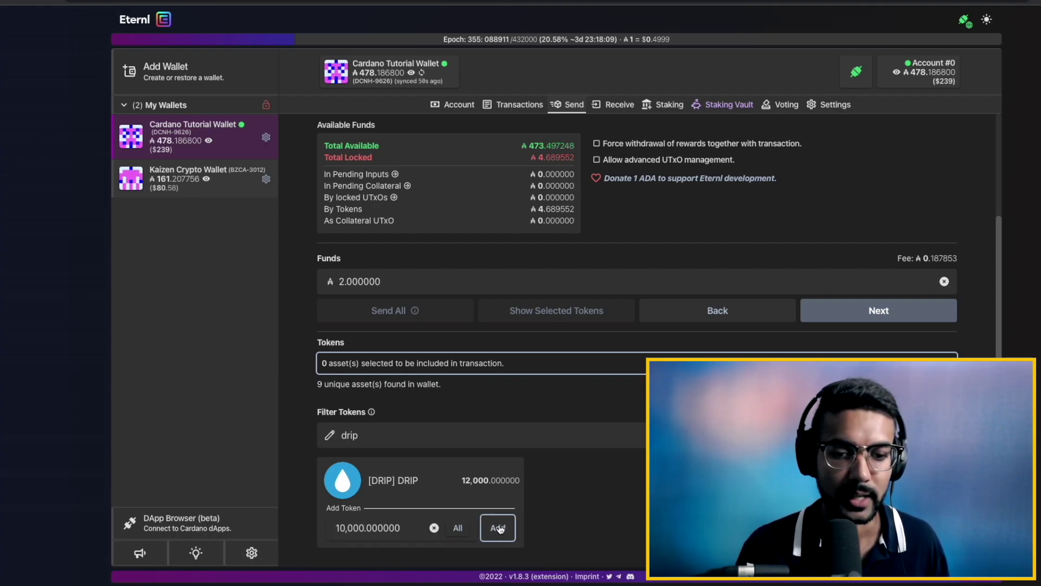
{"action": "left_click", "coordinate": [871, 319]}
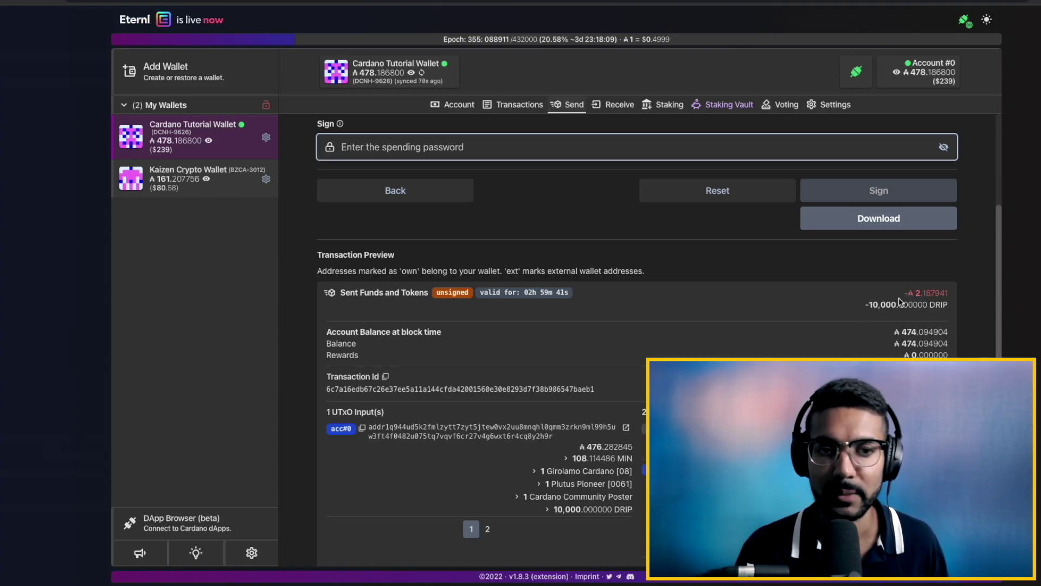
Step: Enter the spending password and sign the 2 ADA plus 10,000 DRIP transaction
{"action": "scroll", "coordinate": [645, 205], "scroll_direction": "up", "scroll_amount": 2}
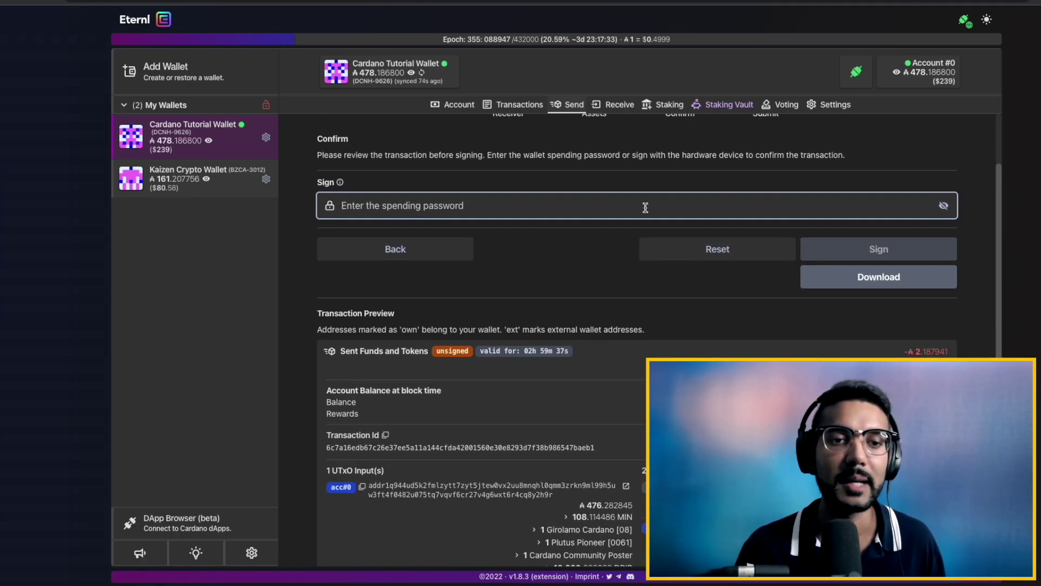
{"action": "key", "text": "ctrl+v"}
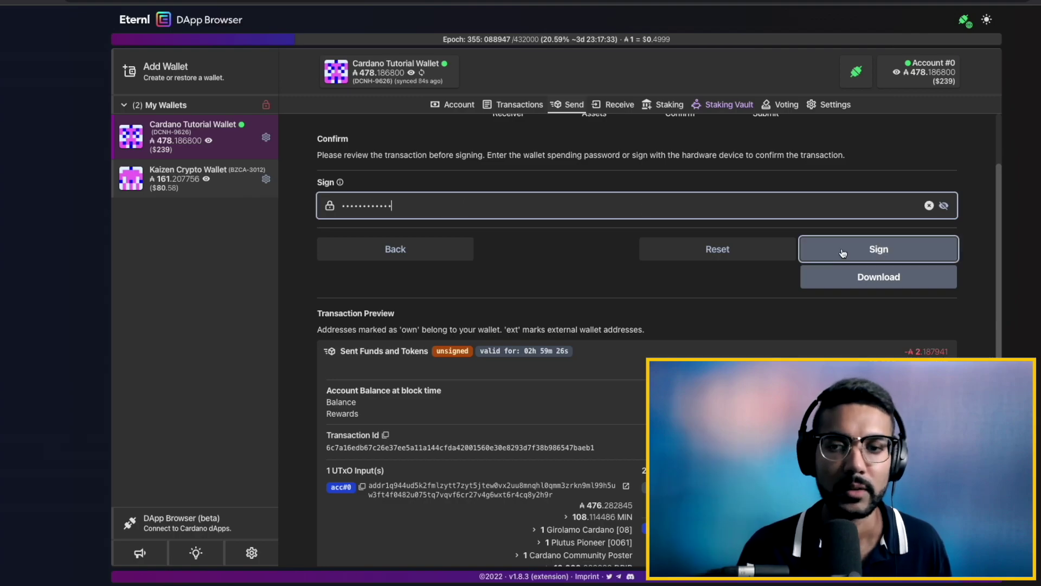
{"action": "left_click", "coordinate": [820, 245]}
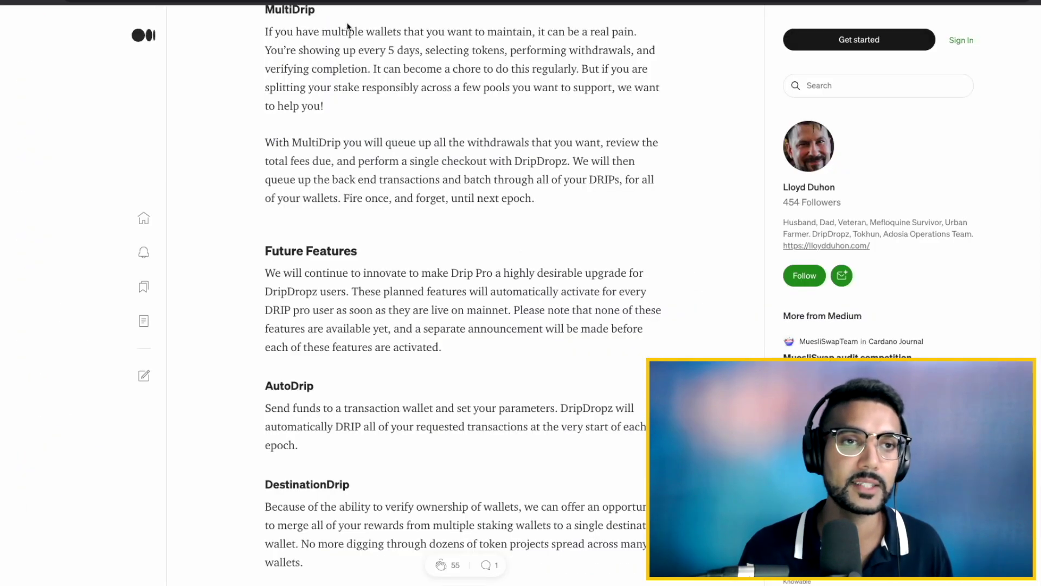
{"action": "scroll", "coordinate": [331, 97], "scroll_direction": "up", "scroll_amount": 2}
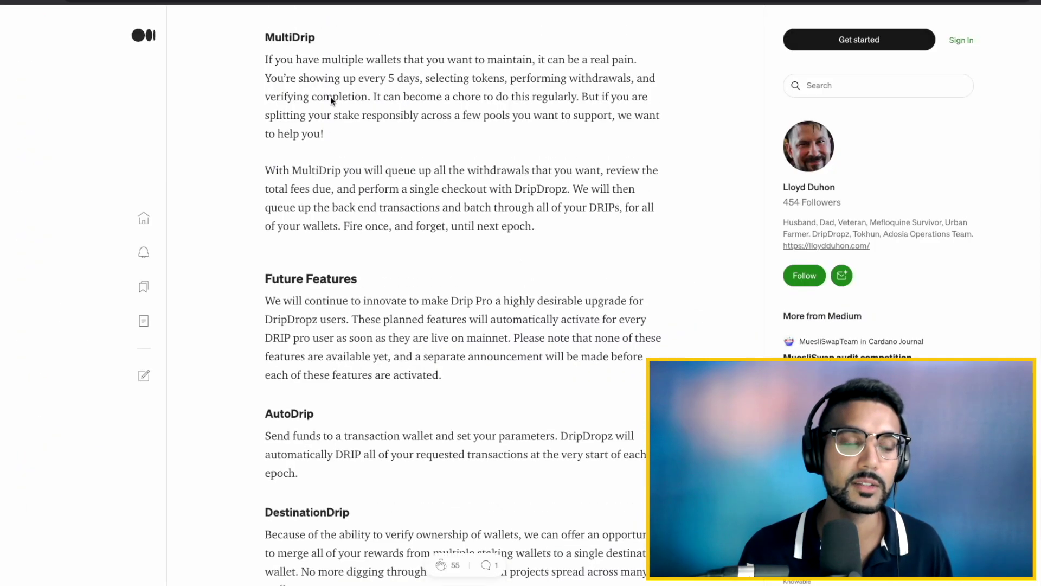
{"action": "scroll", "coordinate": [330, 97], "scroll_direction": "down", "scroll_amount": 1}
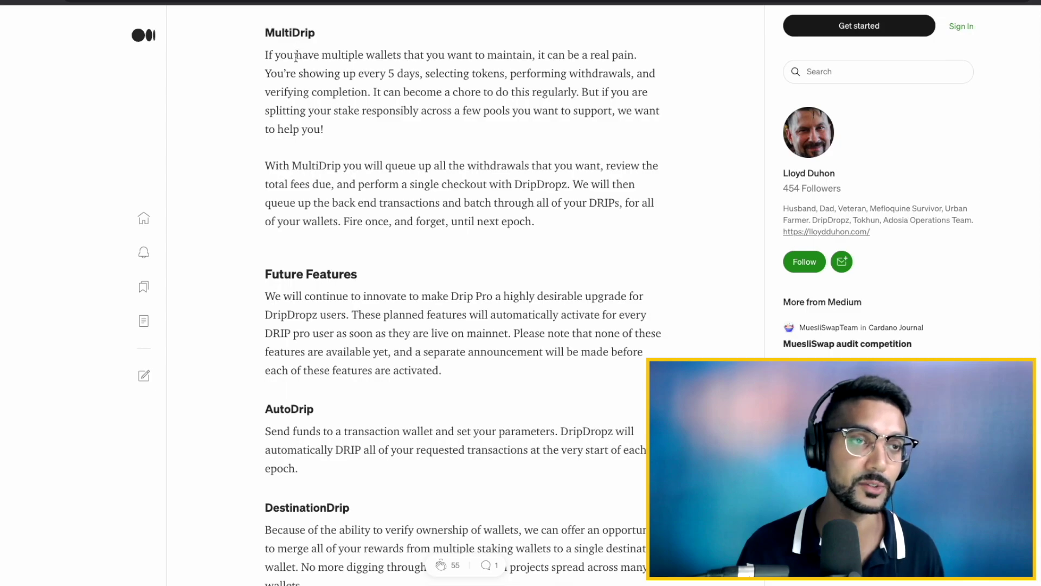
{"action": "scroll", "coordinate": [327, 224], "scroll_direction": "down", "scroll_amount": 2}
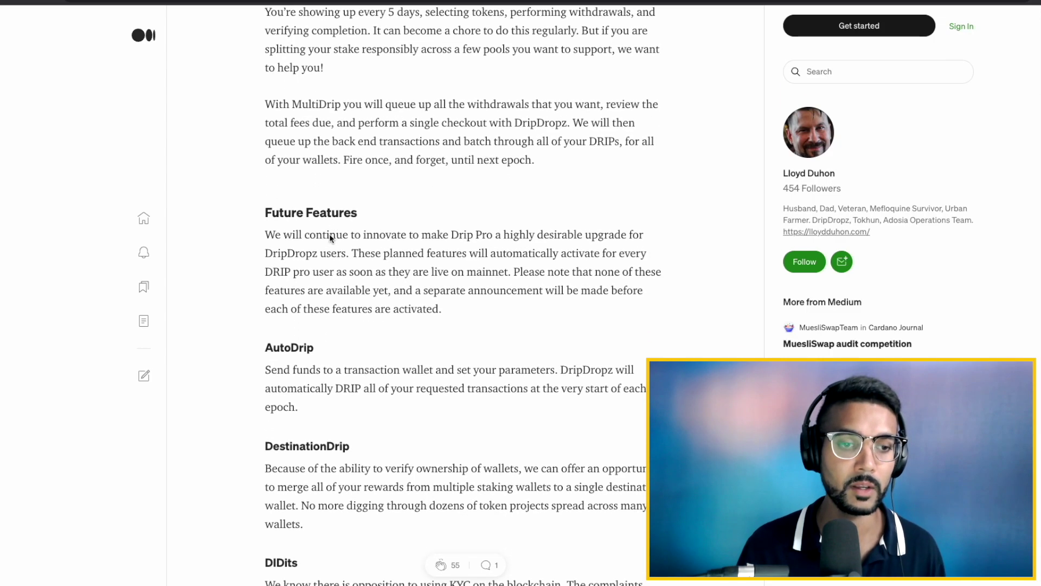
{"action": "scroll", "coordinate": [328, 238], "scroll_direction": "down", "scroll_amount": 2}
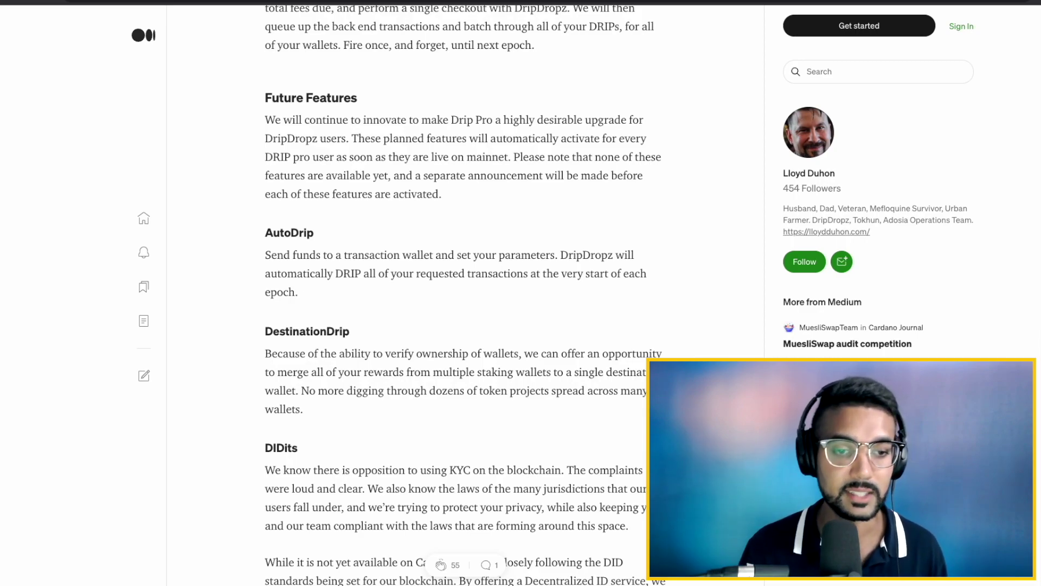
{"action": "scroll", "coordinate": [333, 348], "scroll_direction": "down", "scroll_amount": 1}
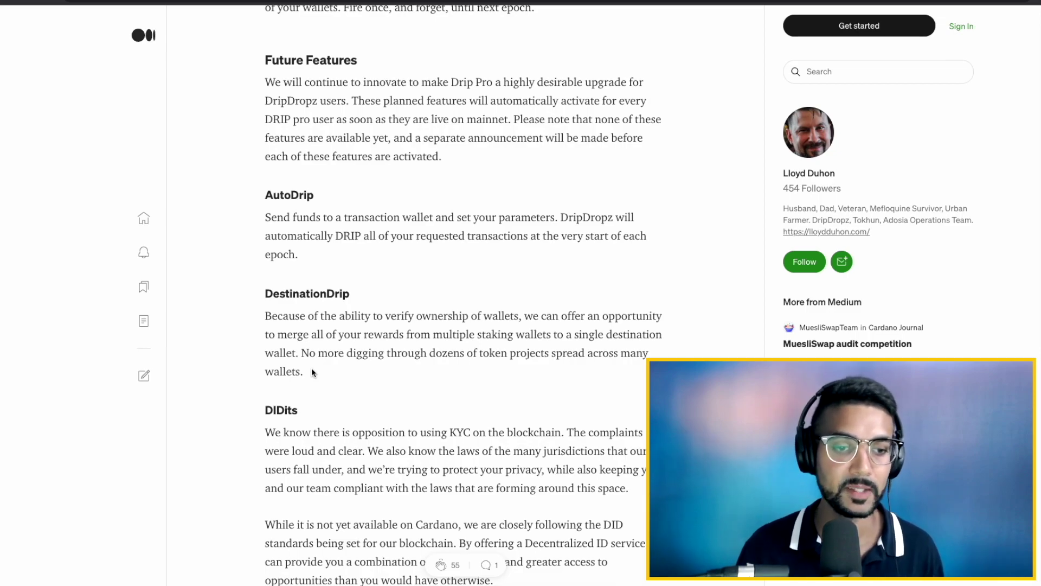
{"action": "scroll", "coordinate": [312, 372], "scroll_direction": "down", "scroll_amount": 1}
{"action": "scroll", "coordinate": [312, 371], "scroll_direction": "down", "scroll_amount": 4}
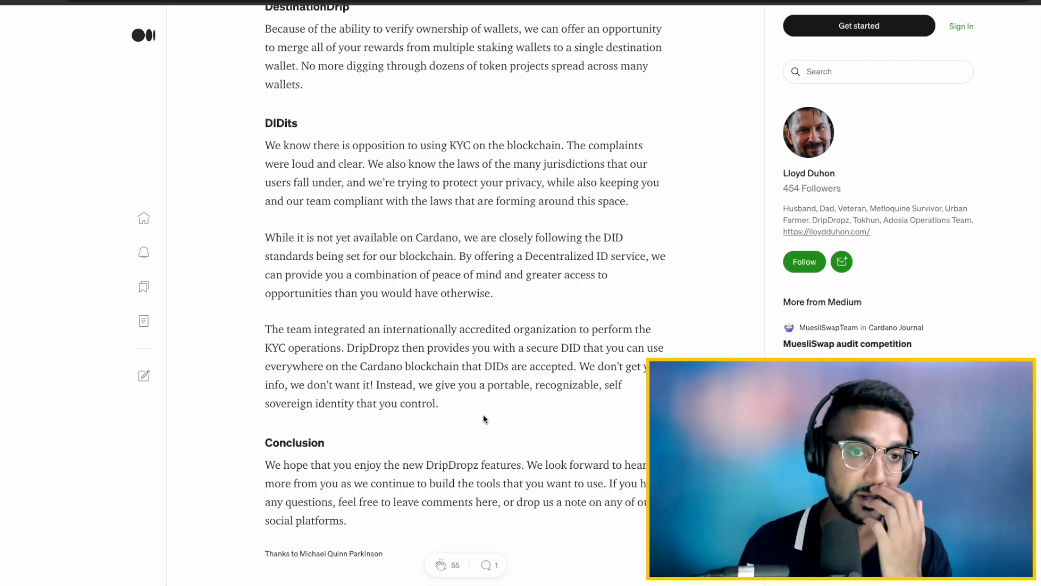
{"action": "scroll", "coordinate": [484, 419], "scroll_direction": "up", "scroll_amount": 2}
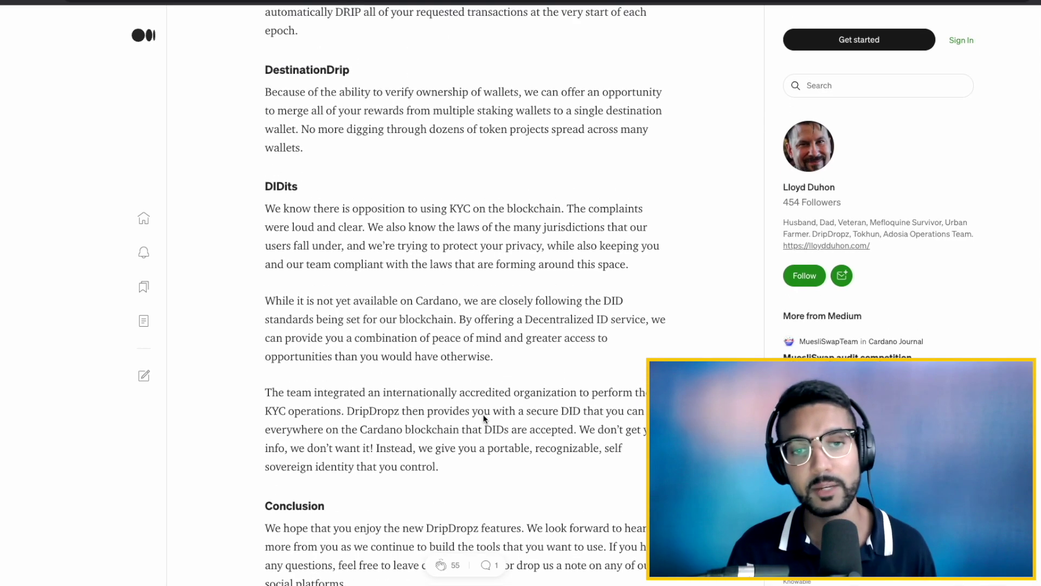
{"action": "scroll", "coordinate": [484, 419], "scroll_direction": "up", "scroll_amount": 5}
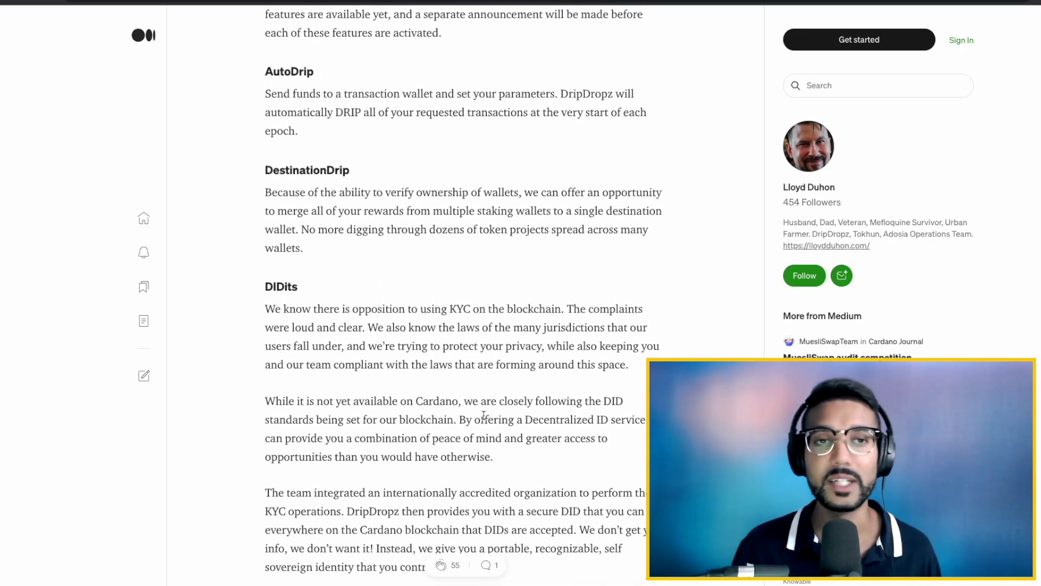
{"action": "scroll", "coordinate": [484, 415], "scroll_direction": "up", "scroll_amount": 3}
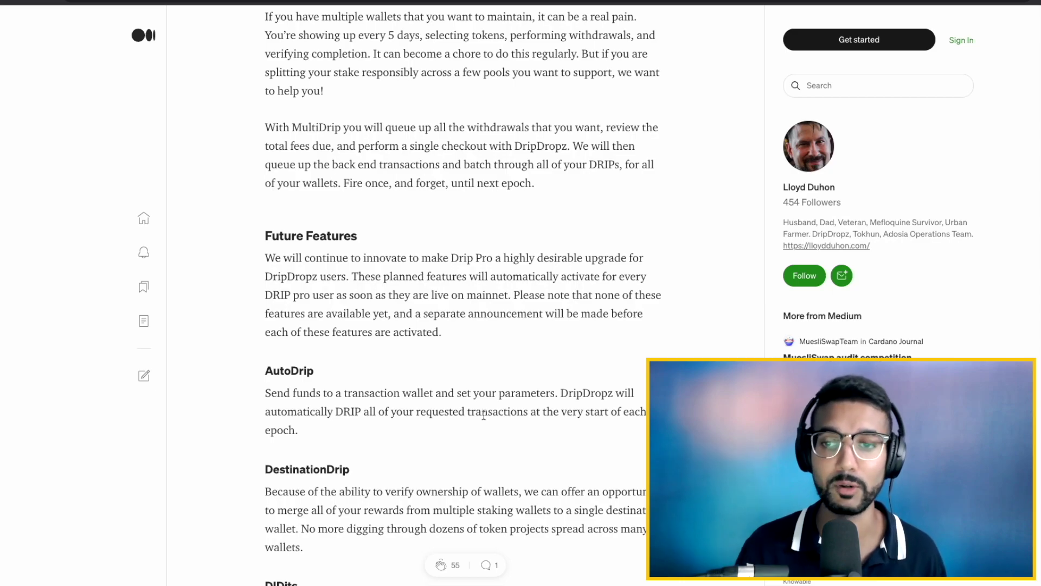
{"action": "scroll", "coordinate": [484, 415], "scroll_direction": "up", "scroll_amount": 1}
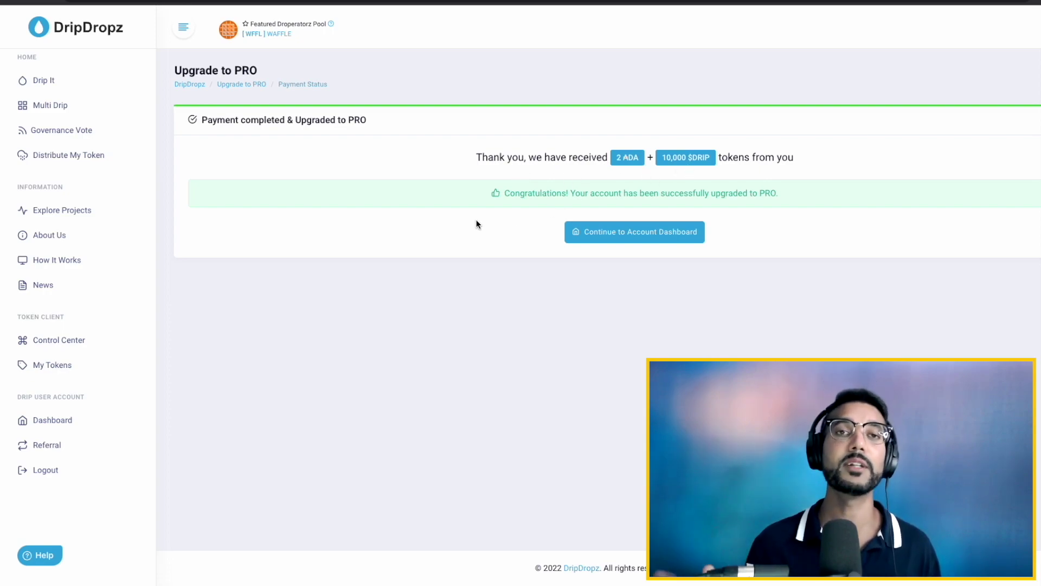
Step: Continue from the payment confirmation to the account dashboard showing PRO Account status
{"action": "left_click", "coordinate": [590, 233]}
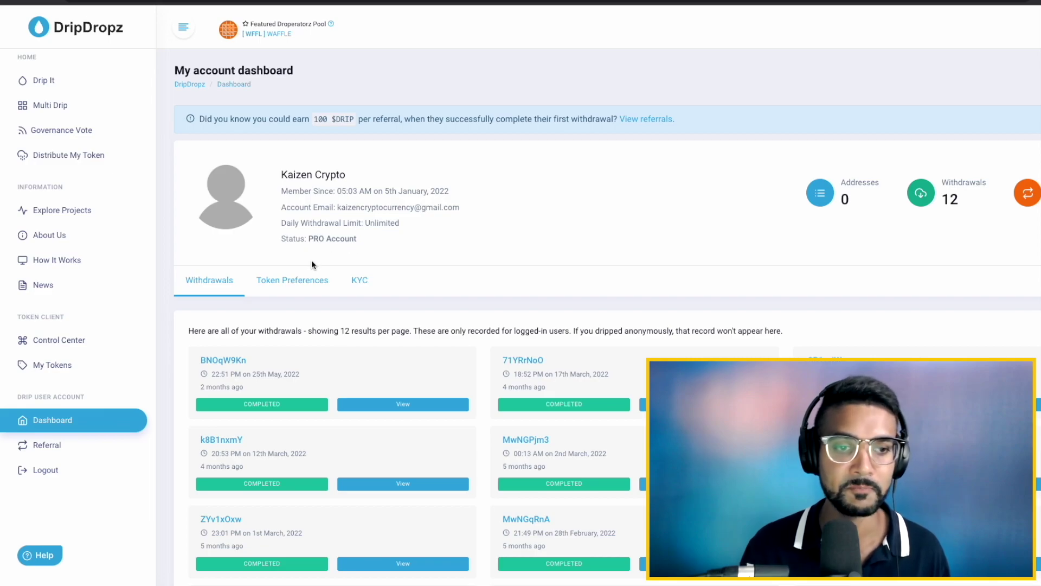
Step: Look over the dashboard's withdrawal history, then go to the Multi Drip page
{"action": "scroll", "coordinate": [335, 302], "scroll_direction": "down", "scroll_amount": 2}
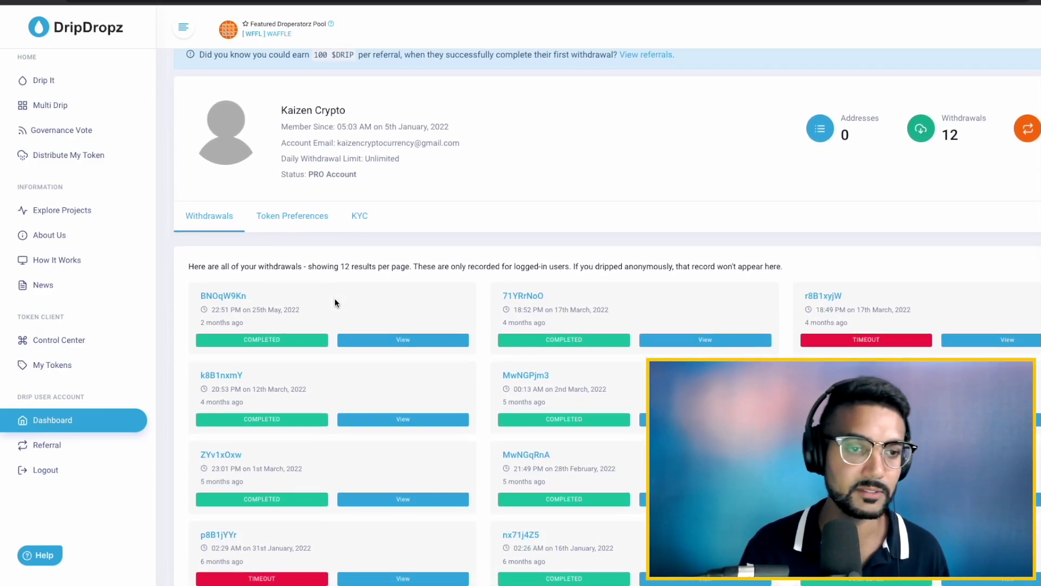
{"action": "scroll", "coordinate": [334, 303], "scroll_direction": "down", "scroll_amount": 2}
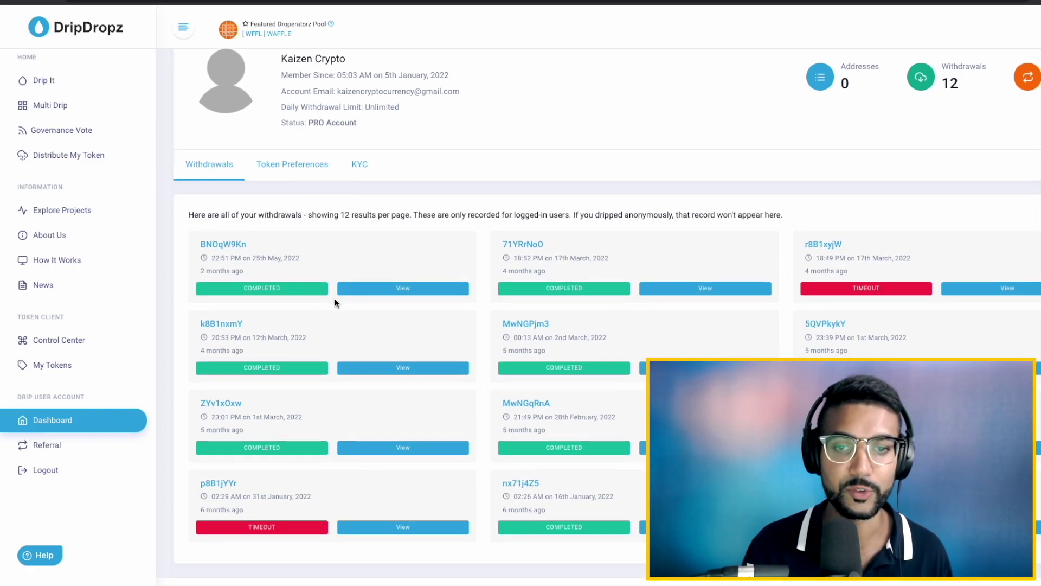
{"action": "scroll", "coordinate": [334, 302], "scroll_direction": "down", "scroll_amount": 1}
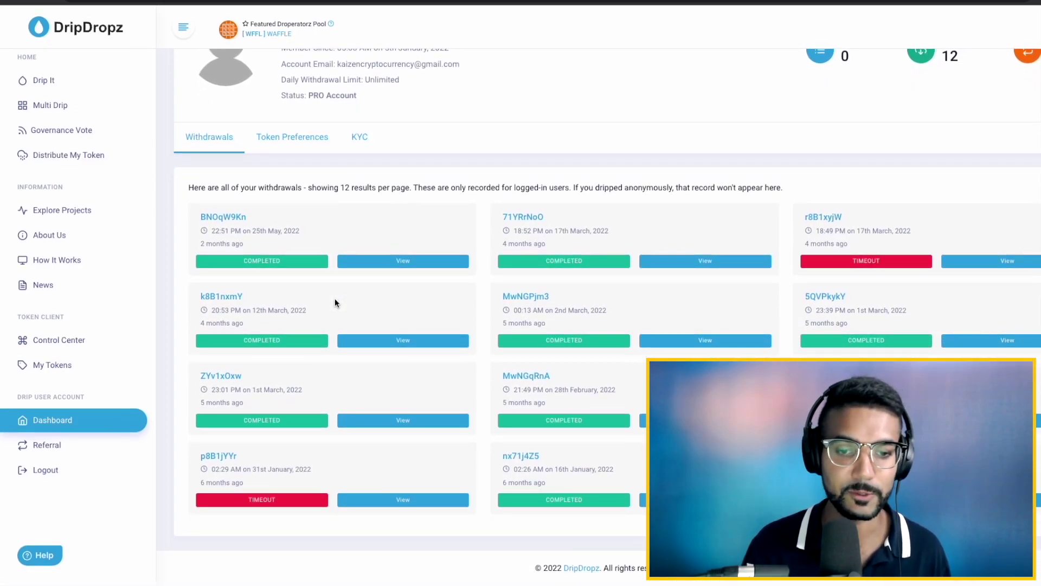
{"action": "scroll", "coordinate": [335, 299], "scroll_direction": "up", "scroll_amount": 1}
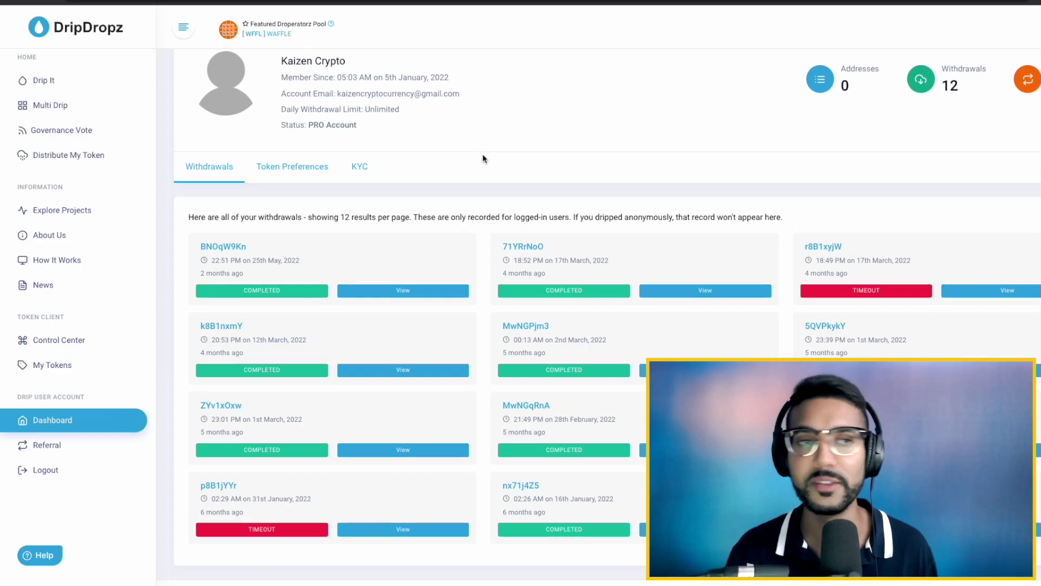
{"action": "scroll", "coordinate": [480, 155], "scroll_direction": "up", "scroll_amount": 3}
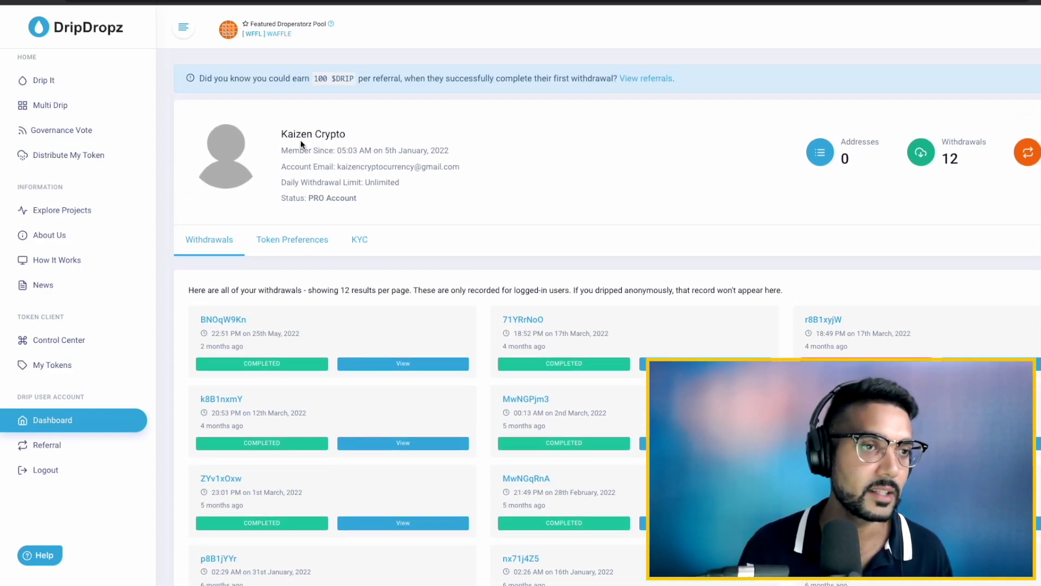
{"action": "left_click", "coordinate": [47, 110]}
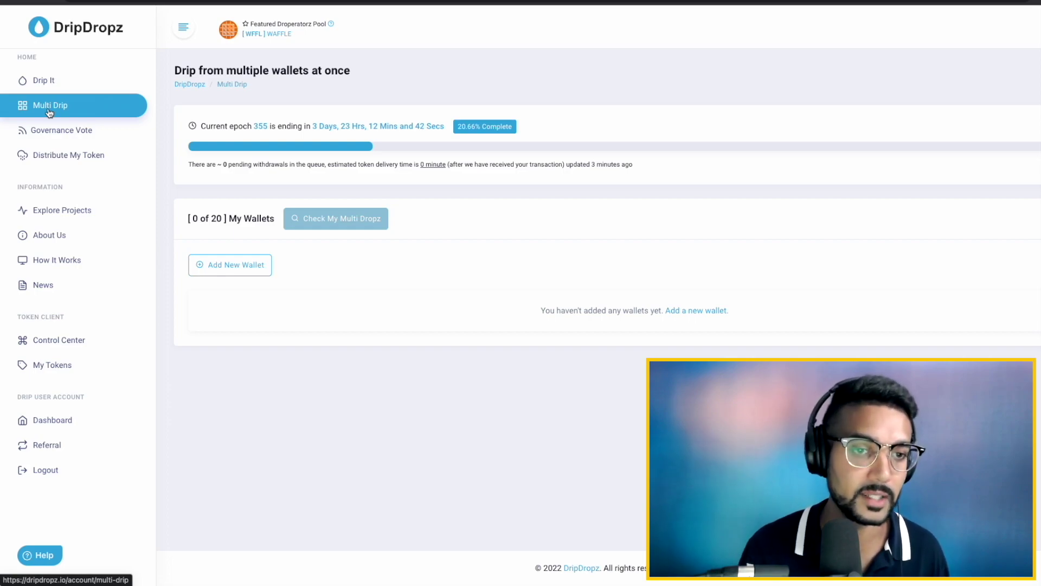
Step: Start a new Multi Drip wallet named DripDropz, ready for its wallet address
{"action": "left_click", "coordinate": [255, 271]}
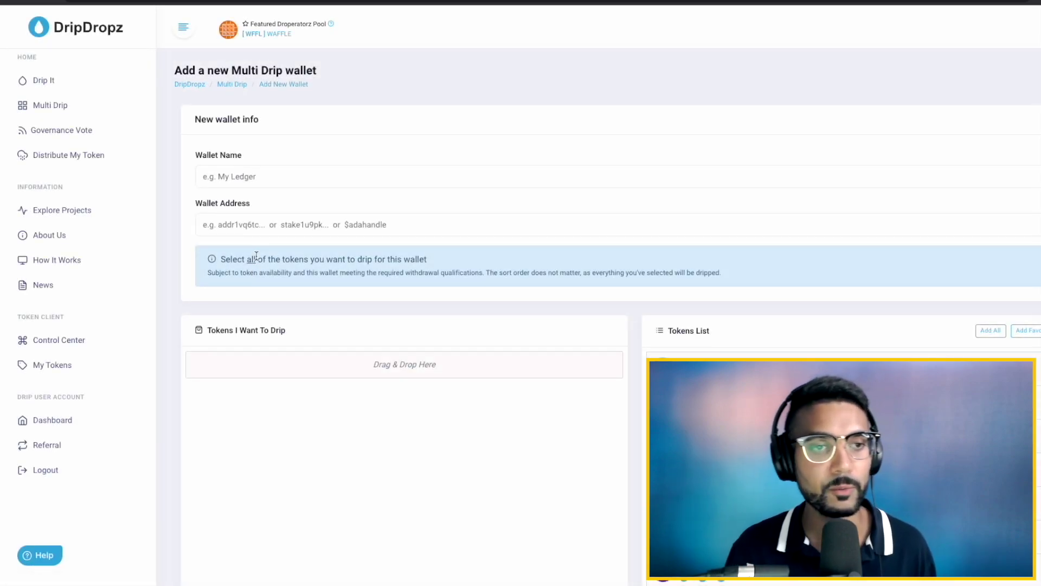
{"action": "left_click", "coordinate": [251, 180]}
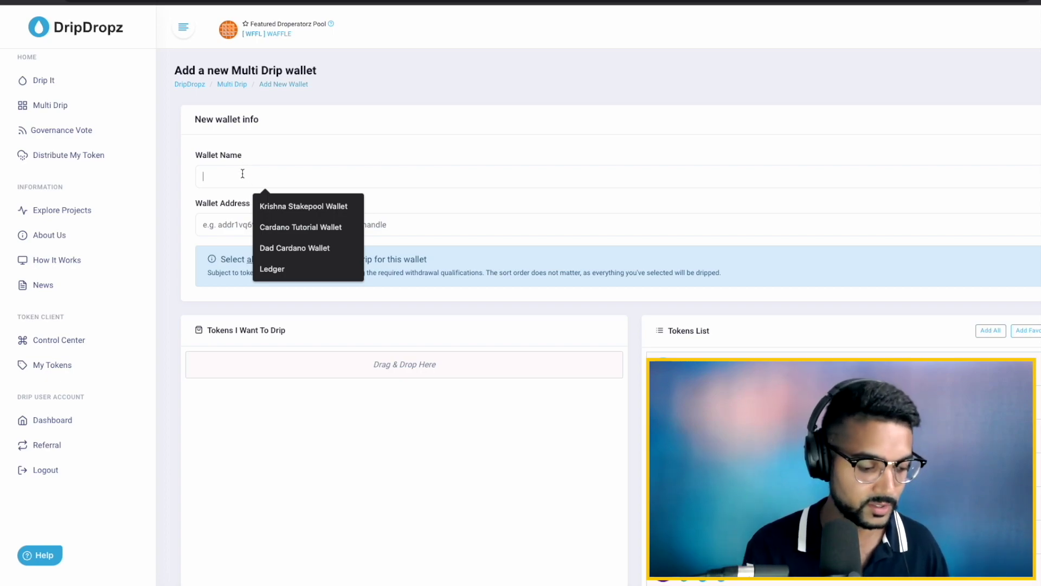
{"action": "type", "text": "DripDropz"}
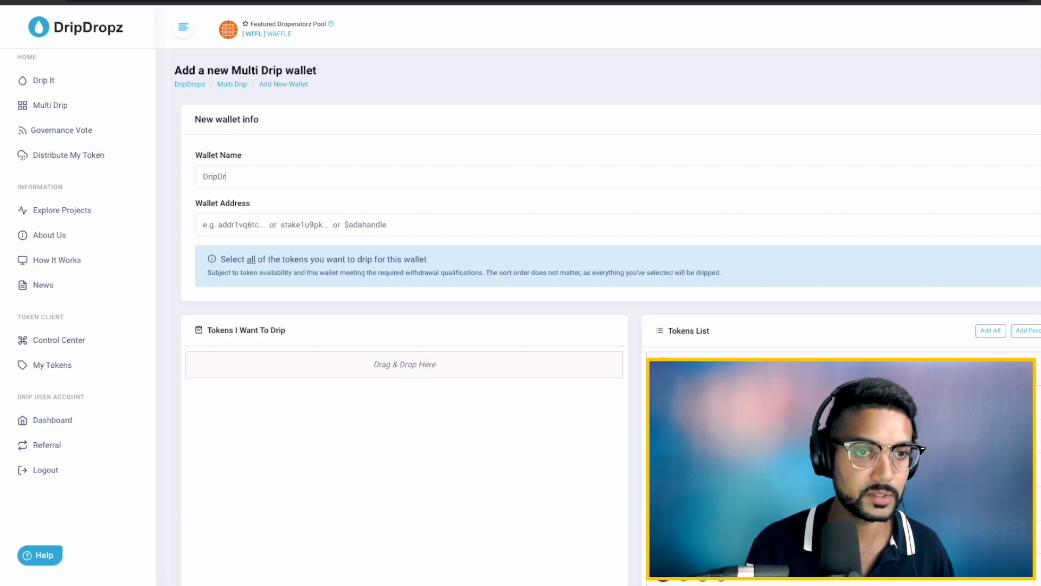
{"action": "left_click", "coordinate": [232, 226]}
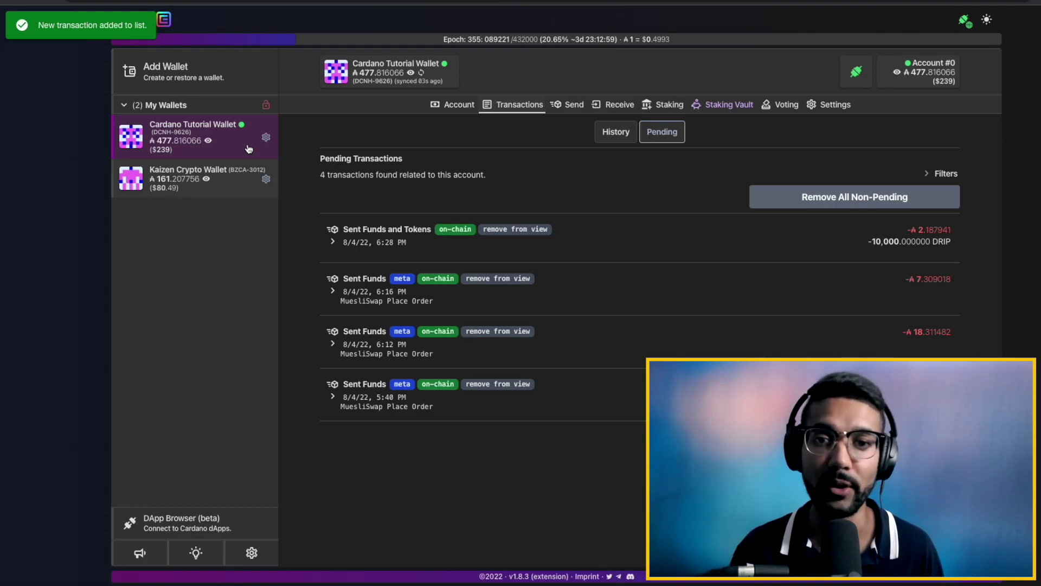
Step: Copy the Cardano Tutorial Wallet's receive address from Eternl's Receive tab
{"action": "left_click", "coordinate": [624, 106]}
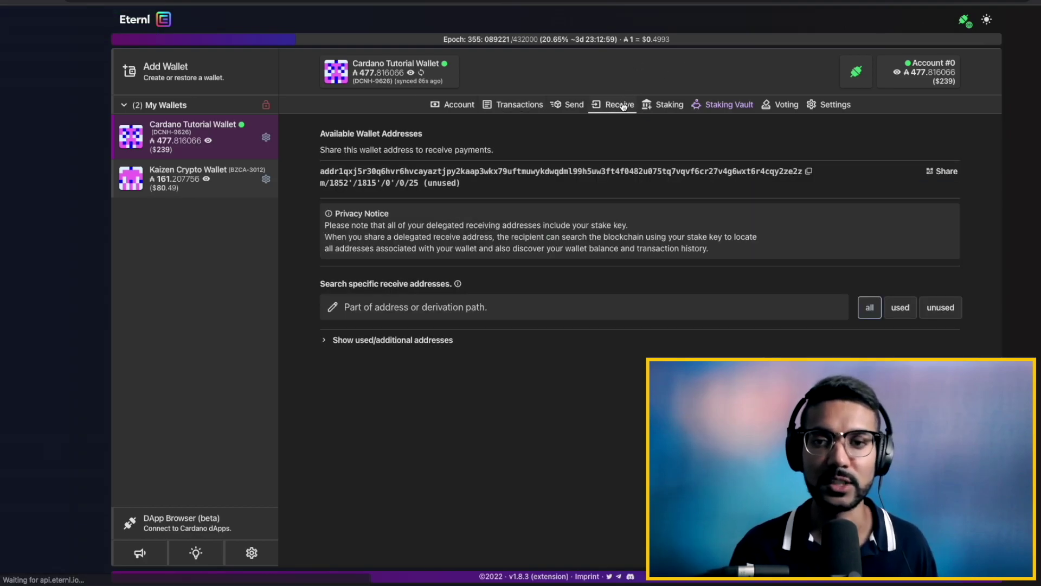
{"action": "left_click", "coordinate": [808, 172]}
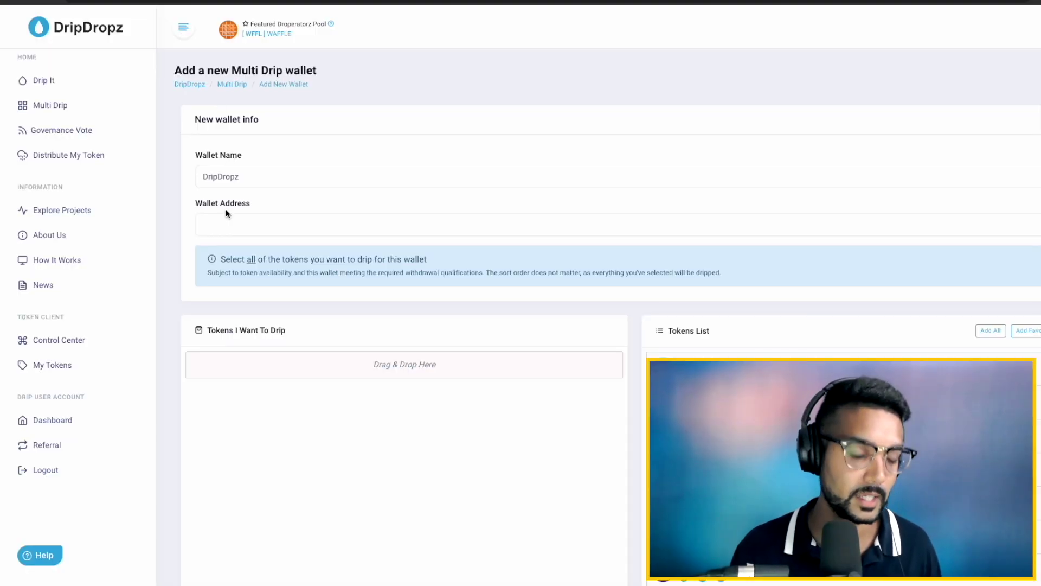
Step: Paste the Eternl receive address into the Multi Drip Wallet Address field
{"action": "key", "text": "ctrl+v"}
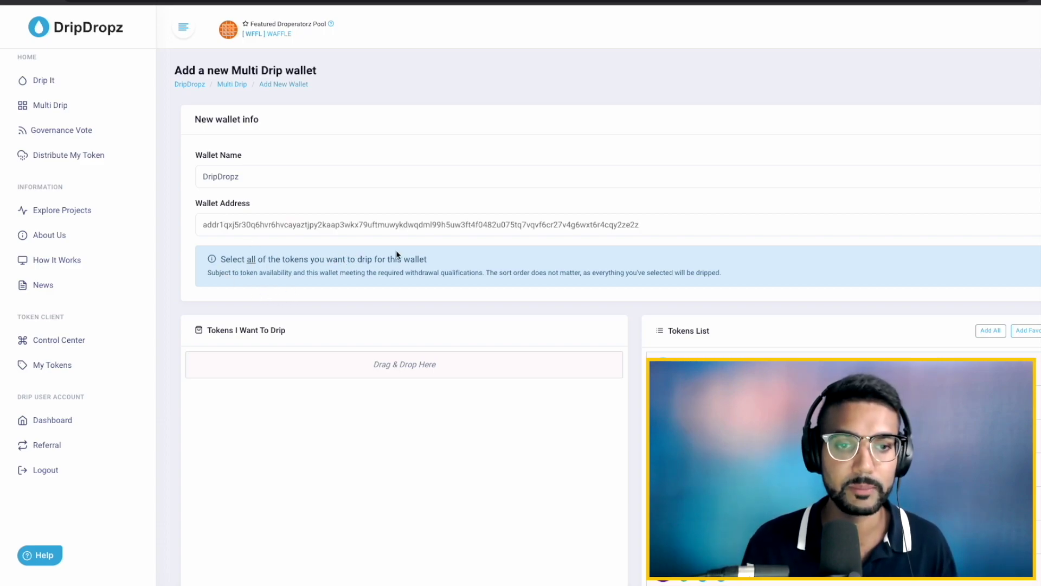
{"action": "scroll", "coordinate": [428, 271], "scroll_direction": "down", "scroll_amount": 3}
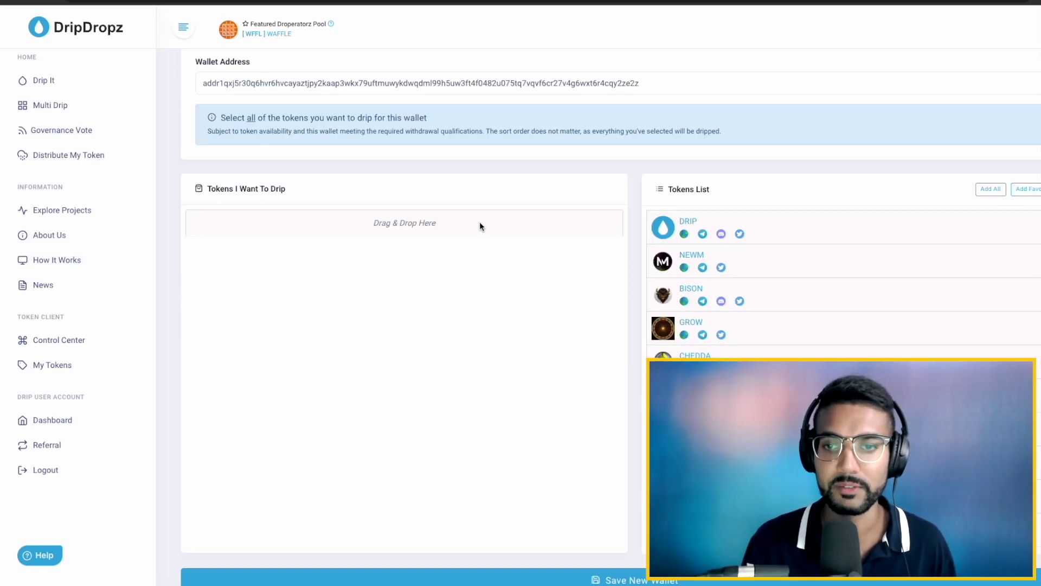
Step: Add DRIP, NEWM, GROW and adosia to the Tokens I Want To Drip list
{"action": "left_click_drag", "start_coordinate": [770, 229], "coordinate": [418, 249]}
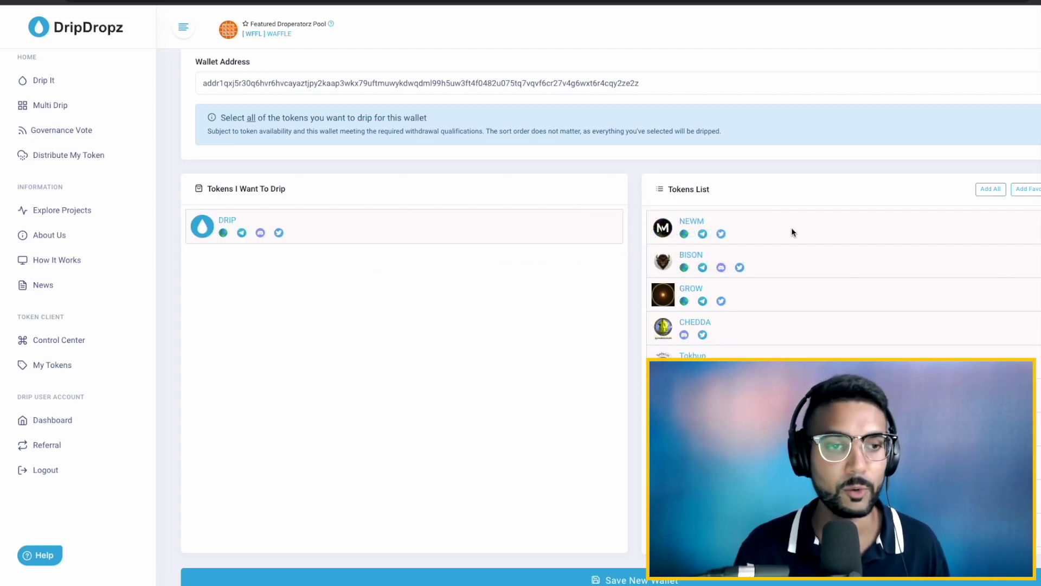
{"action": "left_click_drag", "start_coordinate": [792, 227], "coordinate": [323, 279]}
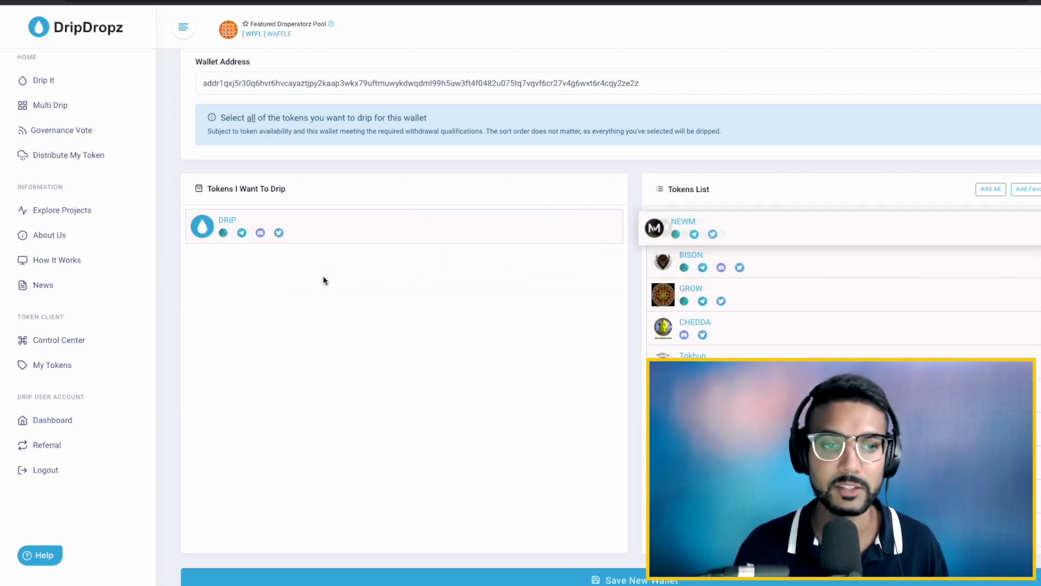
{"action": "left_click_drag", "start_coordinate": [765, 225], "coordinate": [282, 287]}
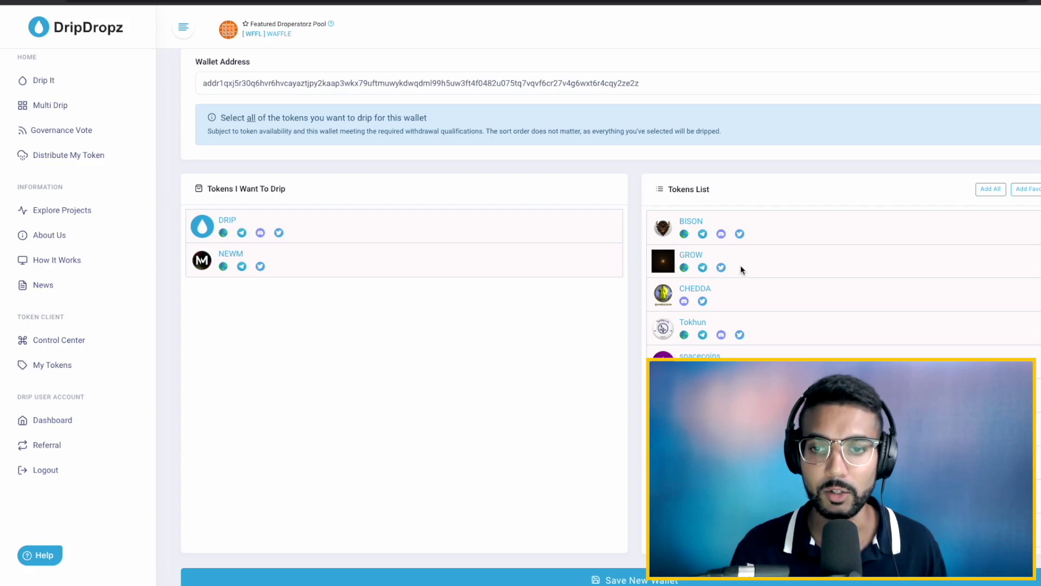
{"action": "left_click_drag", "start_coordinate": [736, 263], "coordinate": [274, 314]}
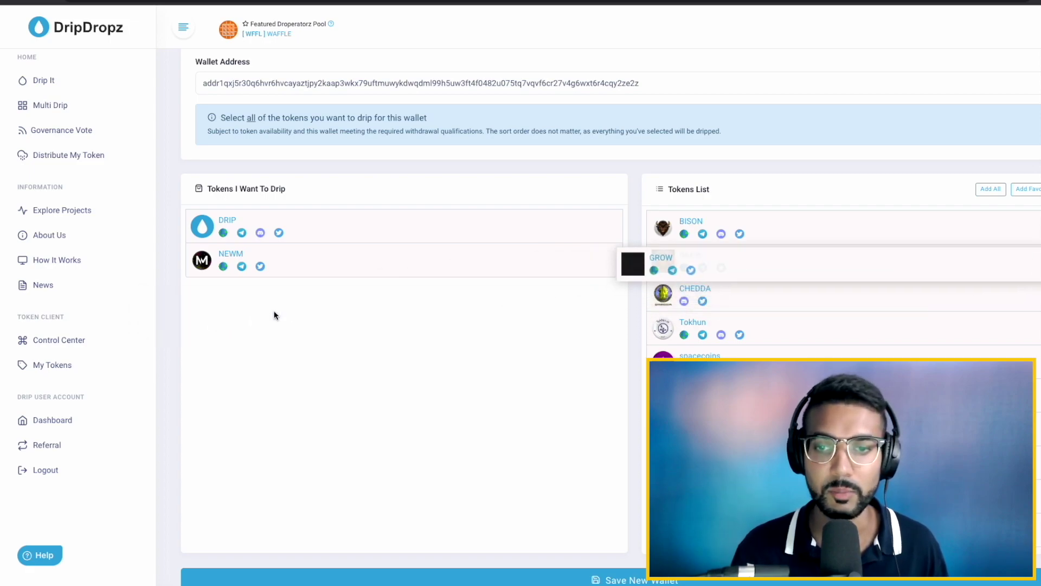
{"action": "left_click_drag", "start_coordinate": [762, 267], "coordinate": [275, 302]}
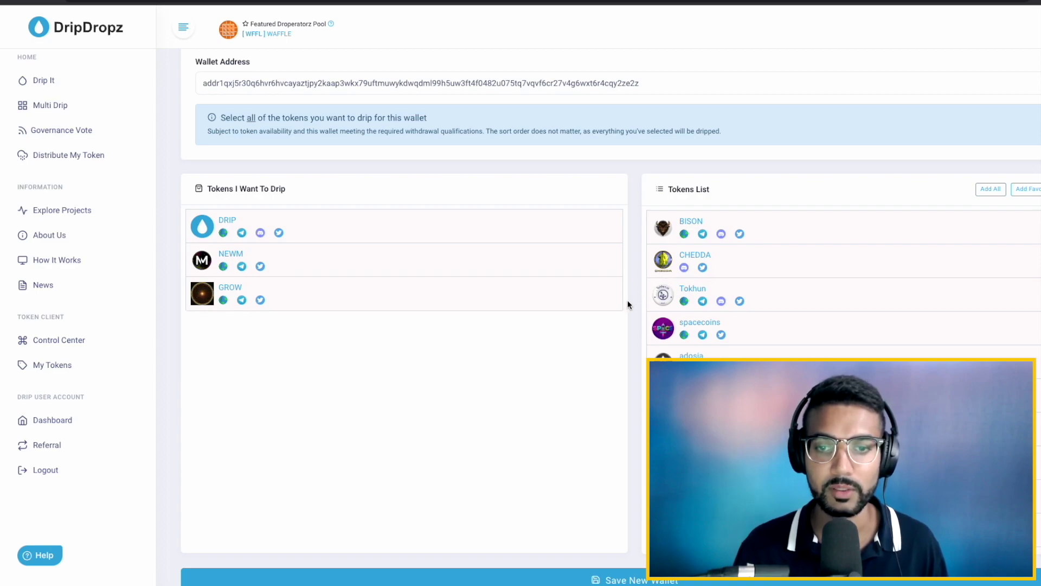
{"action": "scroll", "coordinate": [625, 305], "scroll_direction": "down", "scroll_amount": 1}
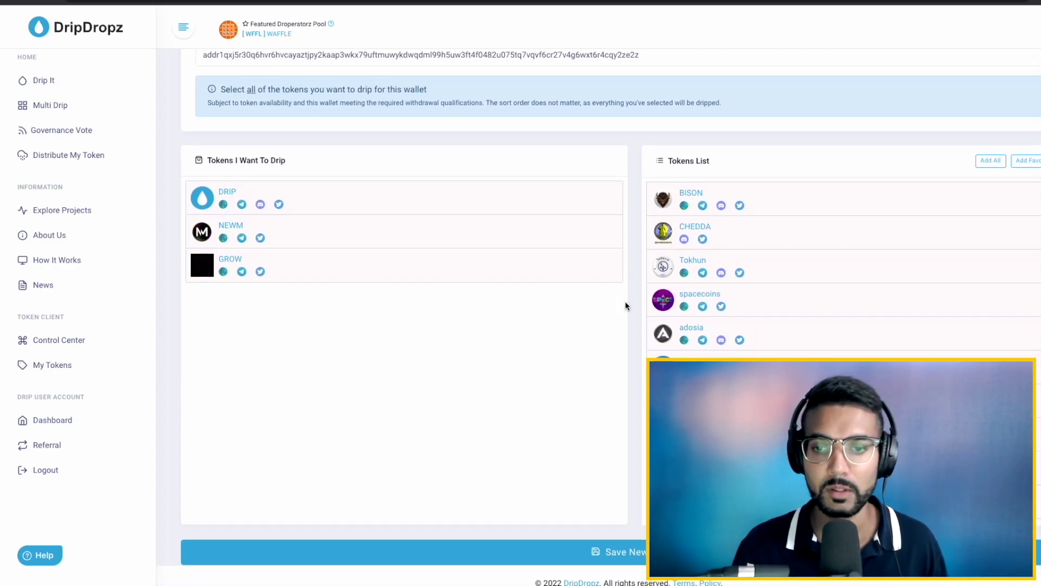
{"action": "left_click_drag", "start_coordinate": [802, 323], "coordinate": [294, 307]}
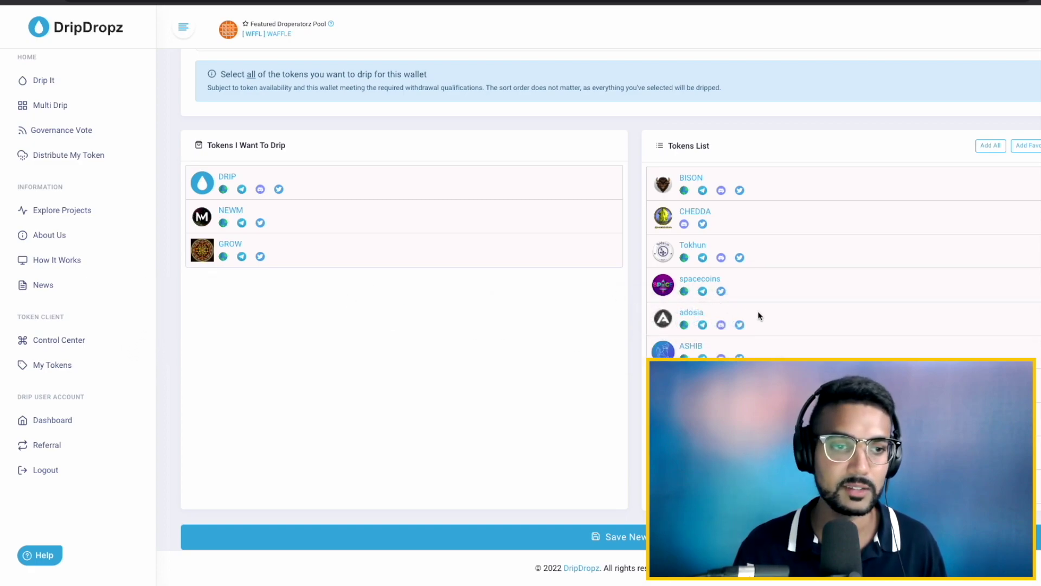
{"action": "left_click_drag", "start_coordinate": [757, 311], "coordinate": [275, 266]}
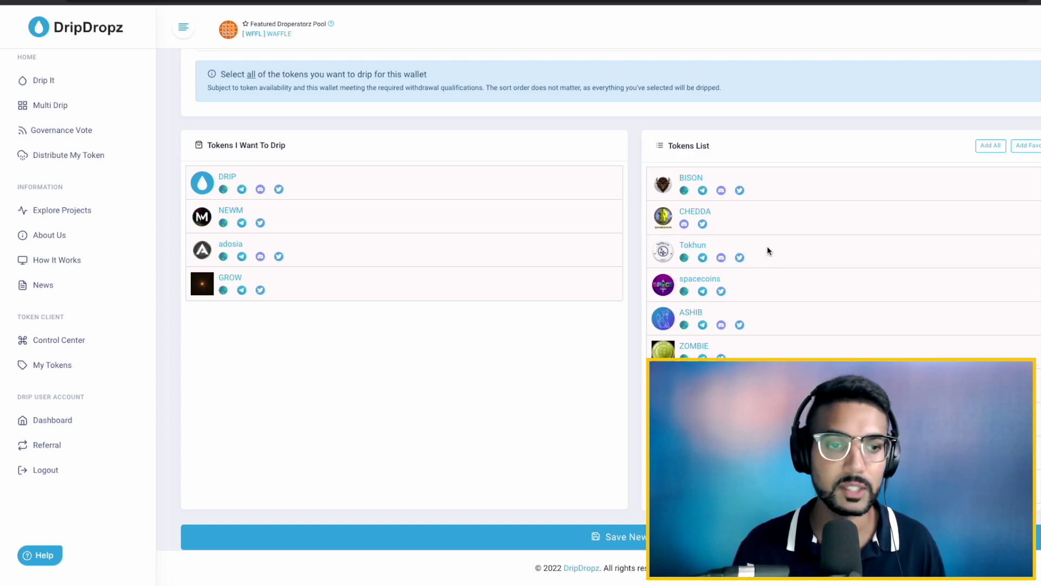
Step: Add Tokhun, KAIZEN and spacecoins to the Tokens I Want To Drip list
{"action": "left_click_drag", "start_coordinate": [766, 251], "coordinate": [288, 346]}
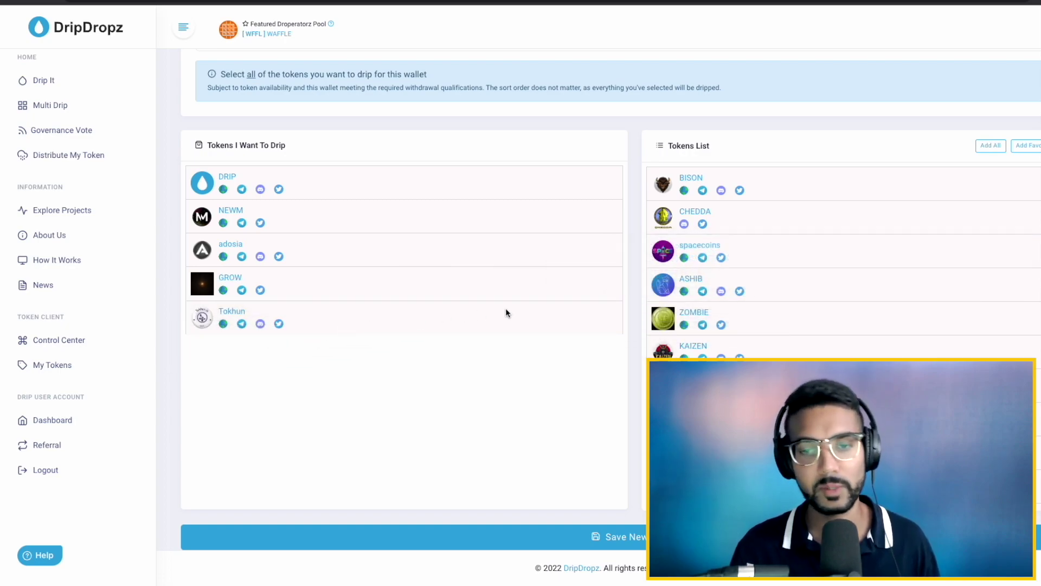
{"action": "scroll", "coordinate": [789, 306], "scroll_direction": "down", "scroll_amount": 1}
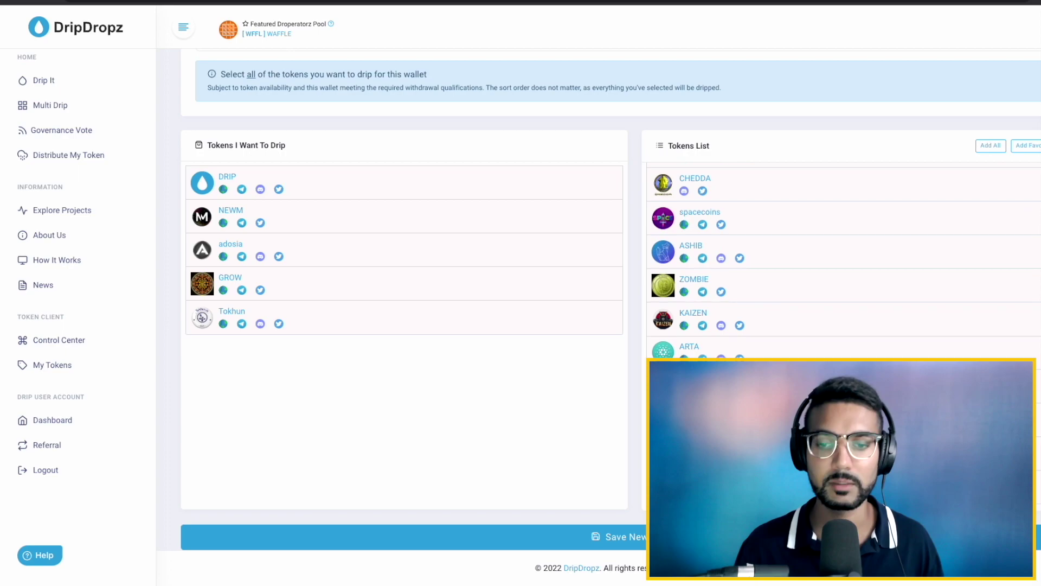
{"action": "scroll", "coordinate": [787, 325], "scroll_direction": "up", "scroll_amount": 1}
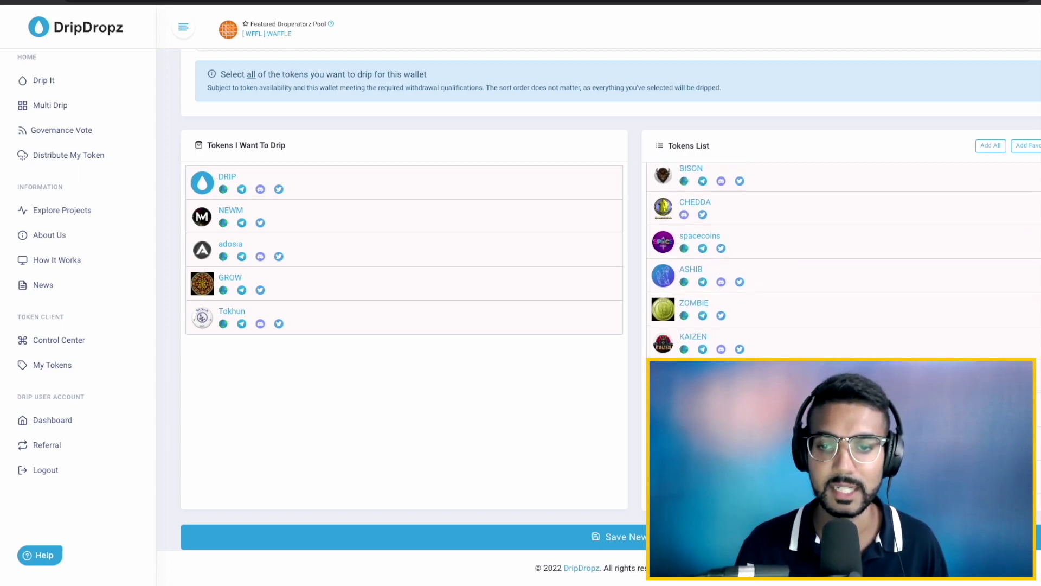
{"action": "left_click_drag", "start_coordinate": [788, 350], "coordinate": [304, 353]}
{"action": "left_click_drag", "start_coordinate": [783, 348], "coordinate": [297, 347]}
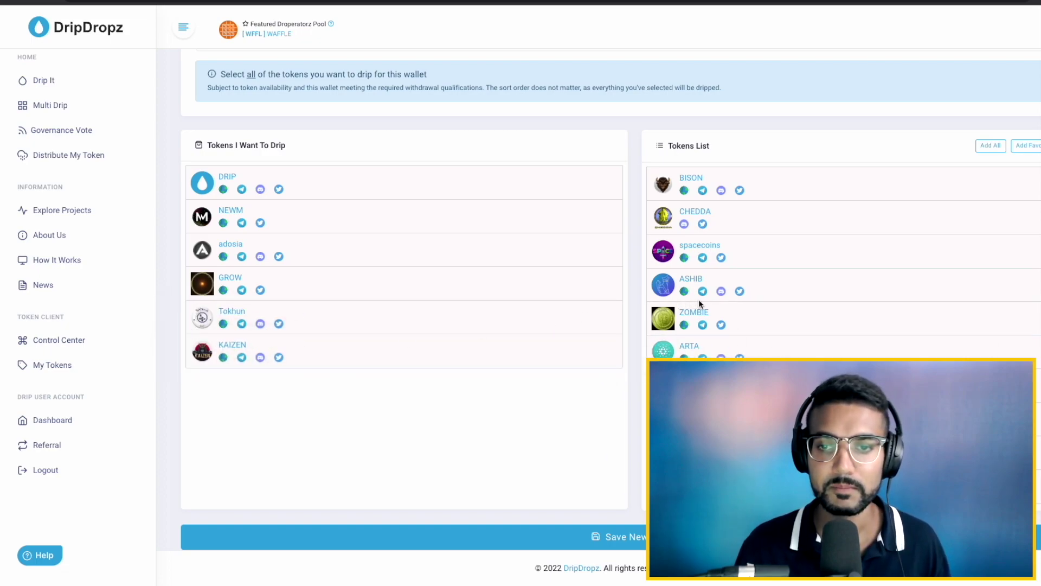
{"action": "scroll", "coordinate": [778, 274], "scroll_direction": "up", "scroll_amount": 1}
{"action": "left_click_drag", "start_coordinate": [774, 276], "coordinate": [291, 388]}
Step: Save the new Multi Drip wallet with its selected tokens
{"action": "scroll", "coordinate": [750, 347], "scroll_direction": "down", "scroll_amount": 5}
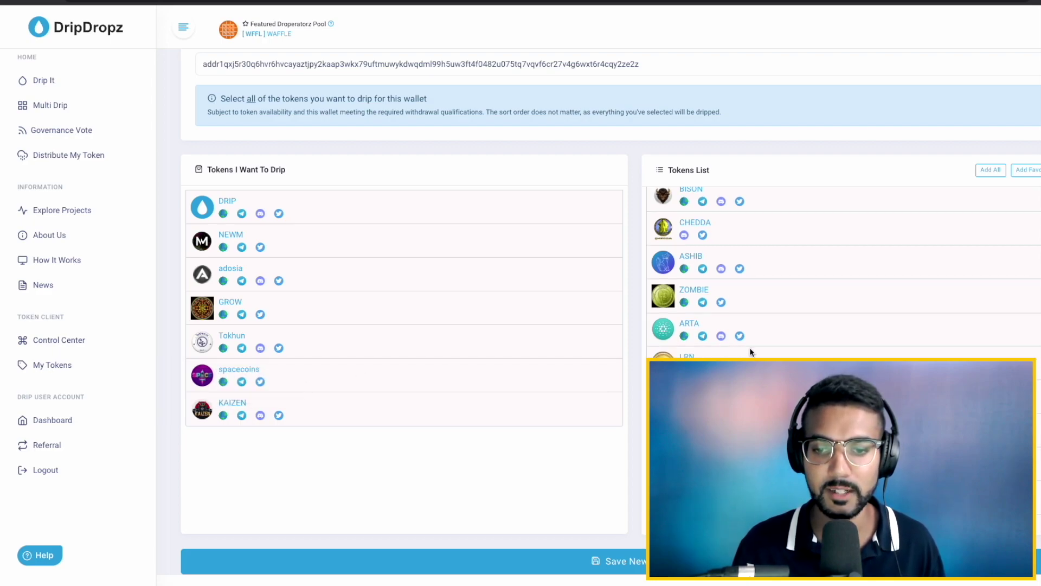
{"action": "scroll", "coordinate": [750, 347], "scroll_direction": "down", "scroll_amount": 10}
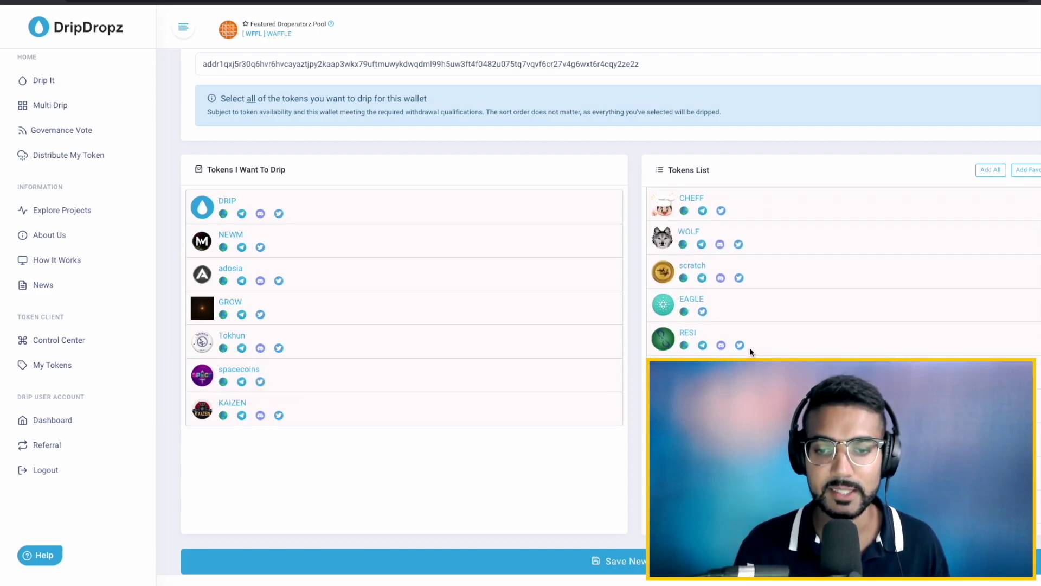
{"action": "scroll", "coordinate": [750, 352], "scroll_direction": "down", "scroll_amount": 10}
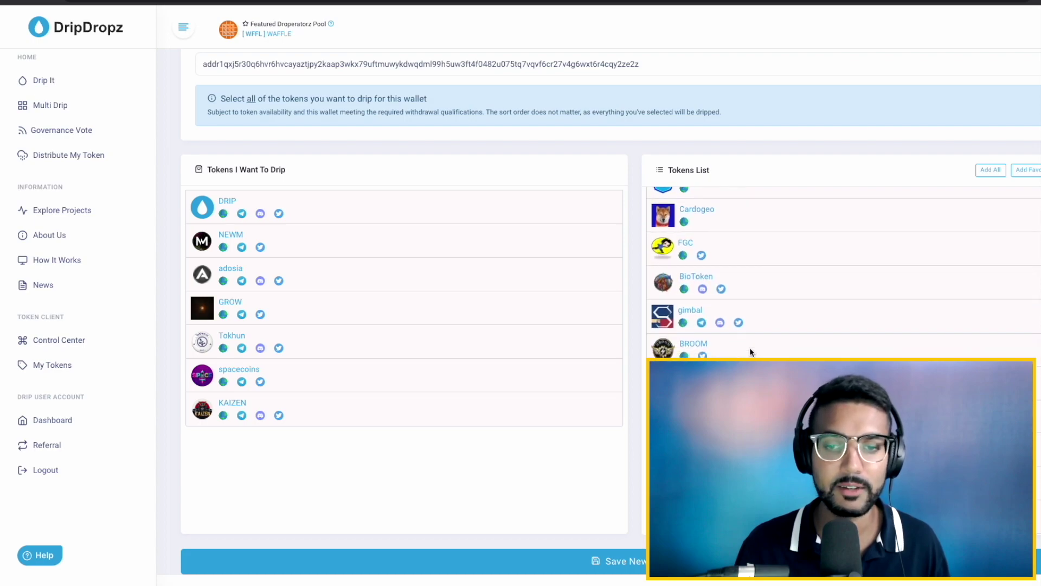
{"action": "scroll", "coordinate": [750, 352], "scroll_direction": "down", "scroll_amount": 10}
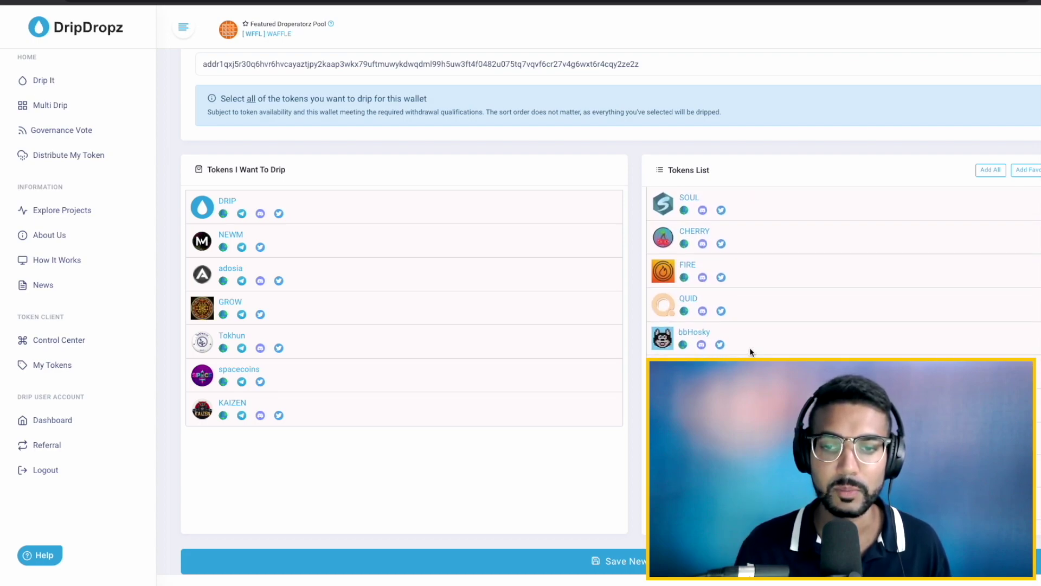
{"action": "scroll", "coordinate": [749, 351], "scroll_direction": "down", "scroll_amount": 5}
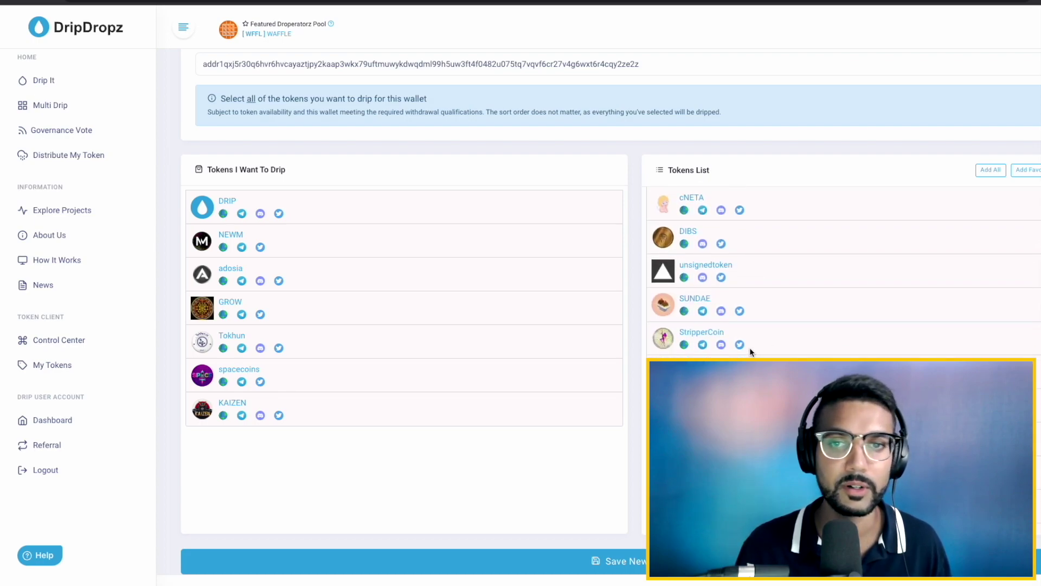
{"action": "scroll", "coordinate": [749, 347], "scroll_direction": "down", "scroll_amount": 5}
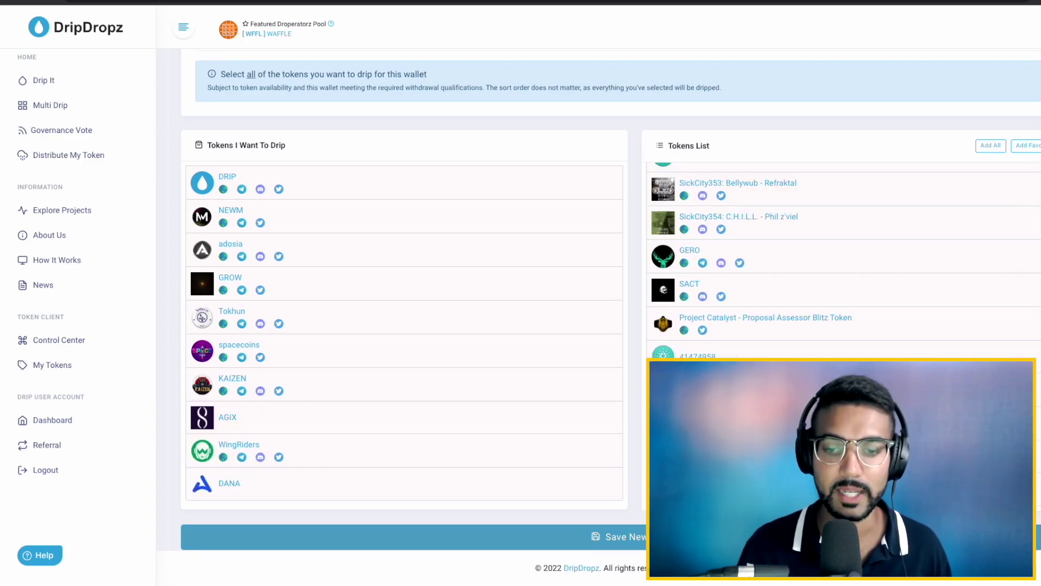
{"action": "left_click", "coordinate": [607, 536]}
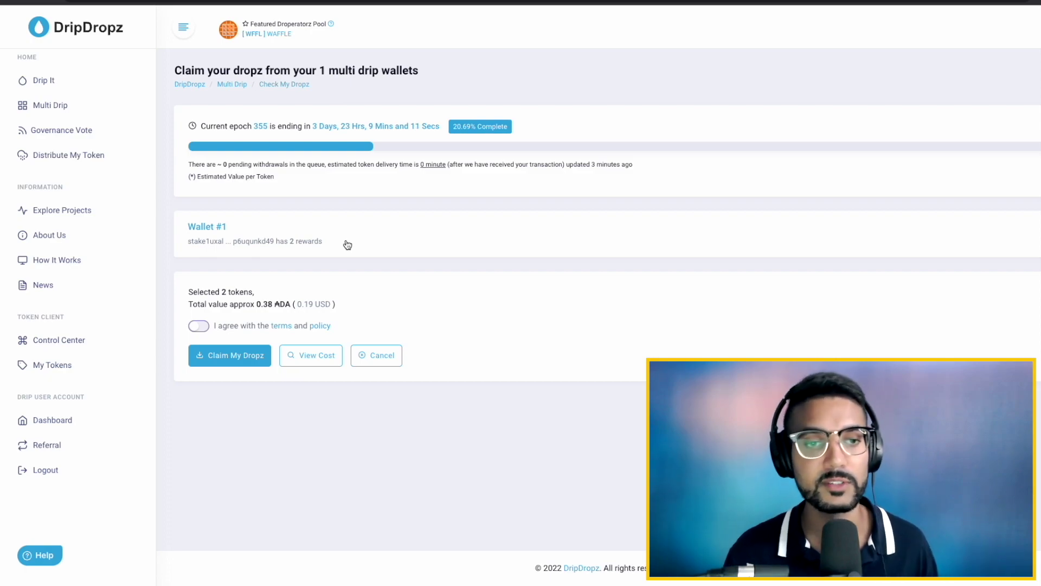
Step: Expand Wallet #1 to show its DRIP and KAIZEN rewards, and accept the terms and policy
{"action": "left_click", "coordinate": [347, 242]}
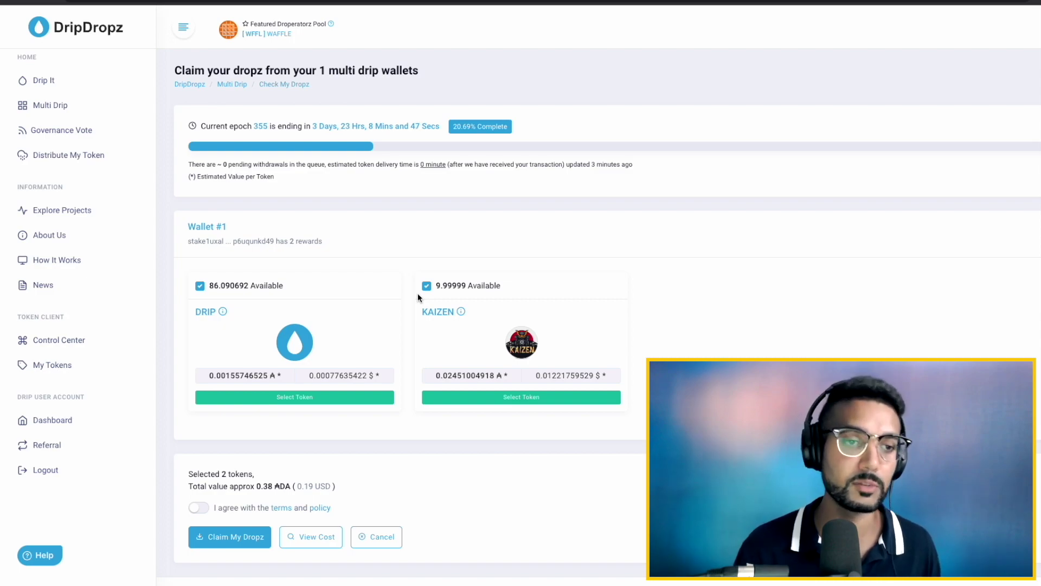
{"action": "scroll", "coordinate": [418, 296], "scroll_direction": "down", "scroll_amount": 1}
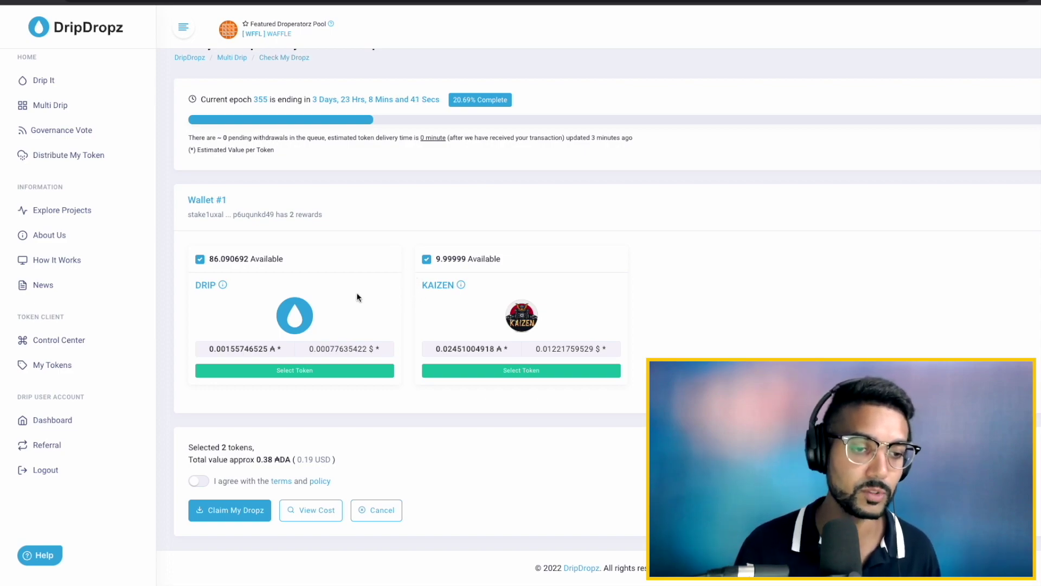
{"action": "left_click", "coordinate": [198, 482]}
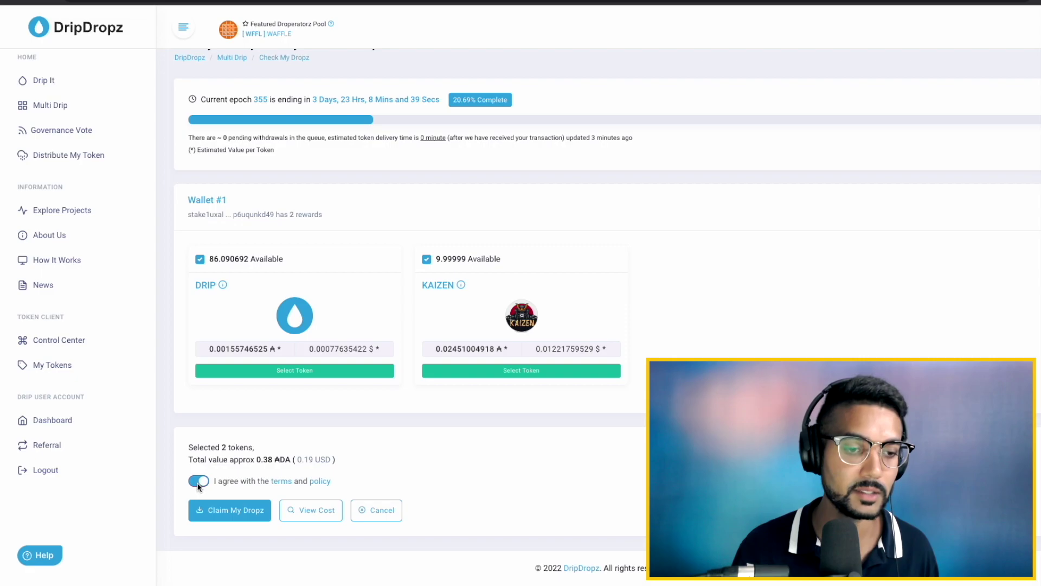
Step: Submit the Multi Drip claim and copy its payment deposit address for the 4 ADA fee
{"action": "left_click", "coordinate": [227, 519]}
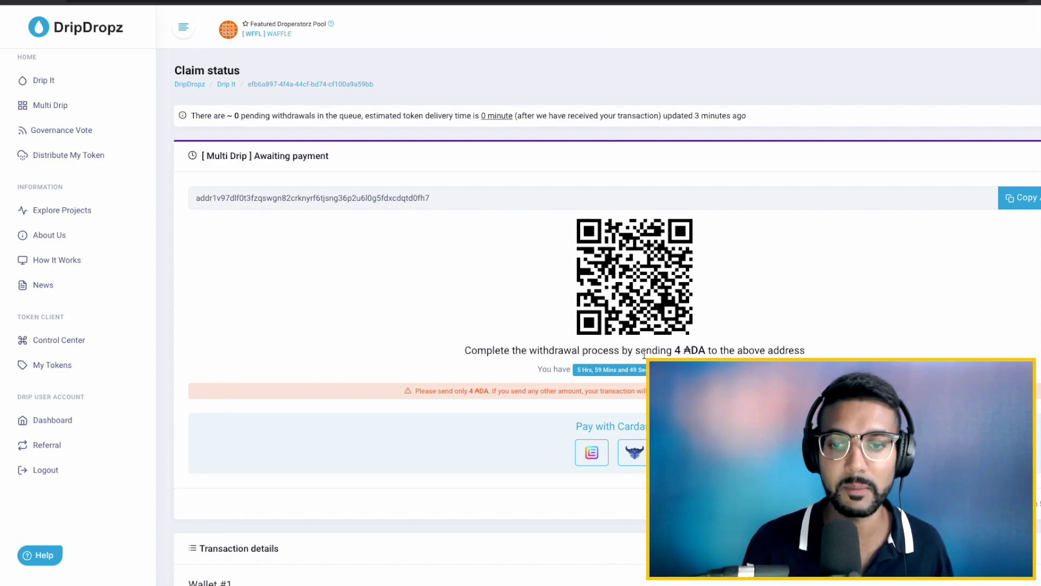
{"action": "left_click_drag", "start_coordinate": [675, 351], "coordinate": [709, 351]}
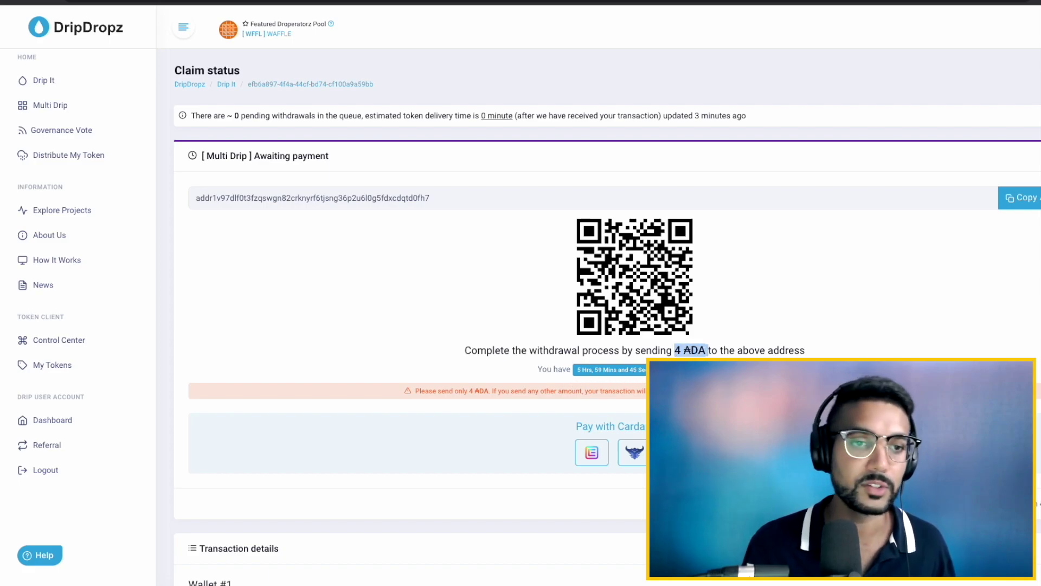
{"action": "left_click", "coordinate": [1024, 198]}
{"action": "left_click", "coordinate": [499, 5]}
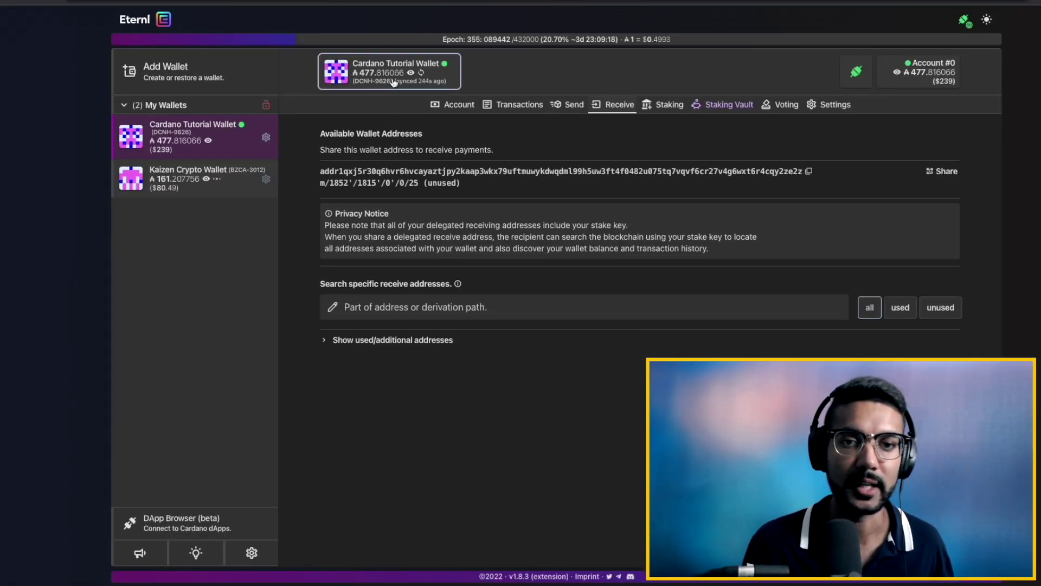
Step: Start an Eternl send to the pasted DripDropz claim deposit address
{"action": "left_click", "coordinate": [571, 111]}
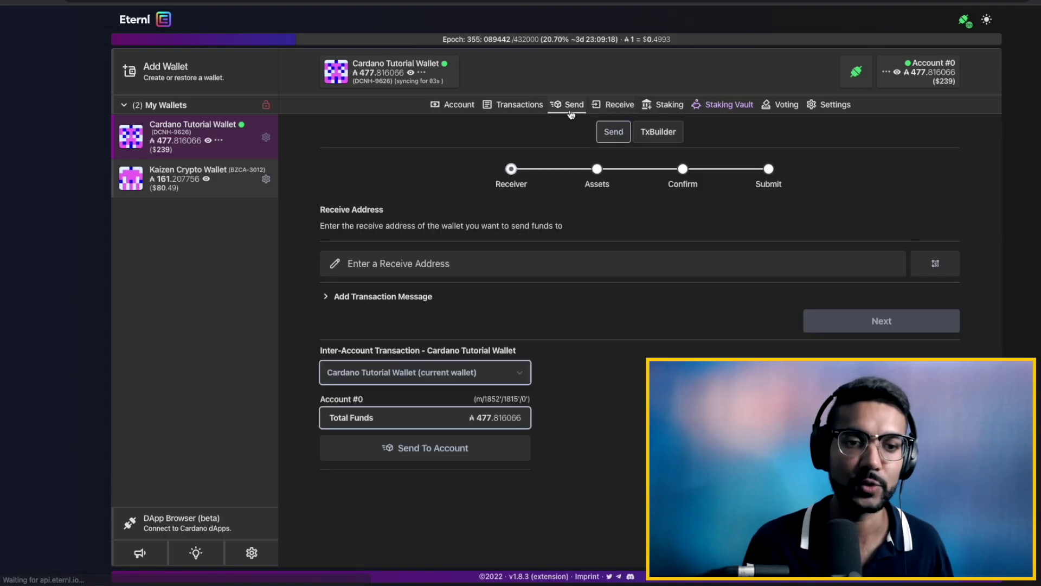
{"action": "left_click", "coordinate": [395, 270]}
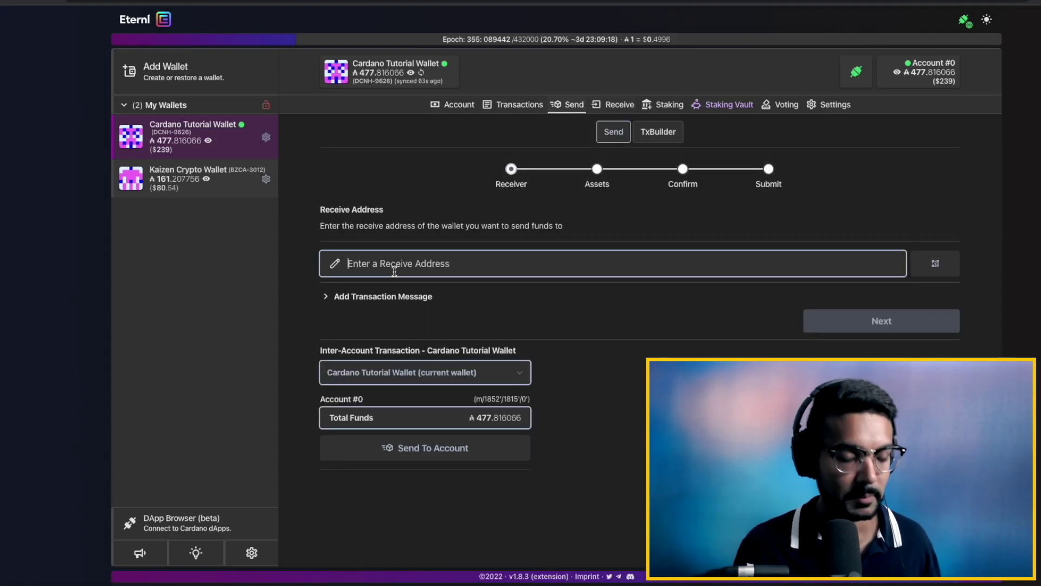
{"action": "key", "text": "ctrl+v"}
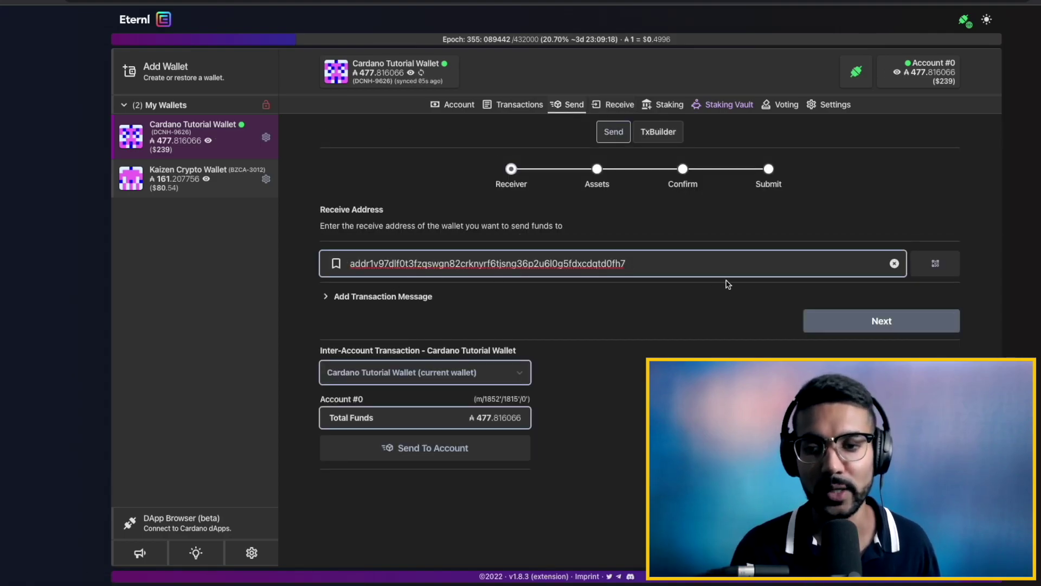
{"action": "left_click", "coordinate": [895, 313]}
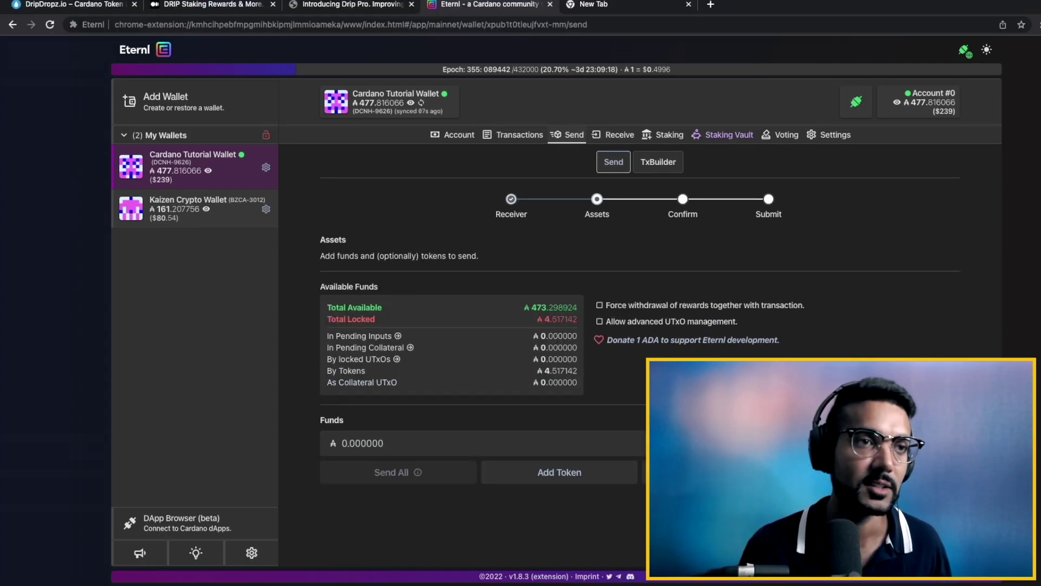
Step: Enter the 4 ADA amount, supply the spending password, and sign the payment
{"action": "left_click", "coordinate": [76, 5]}
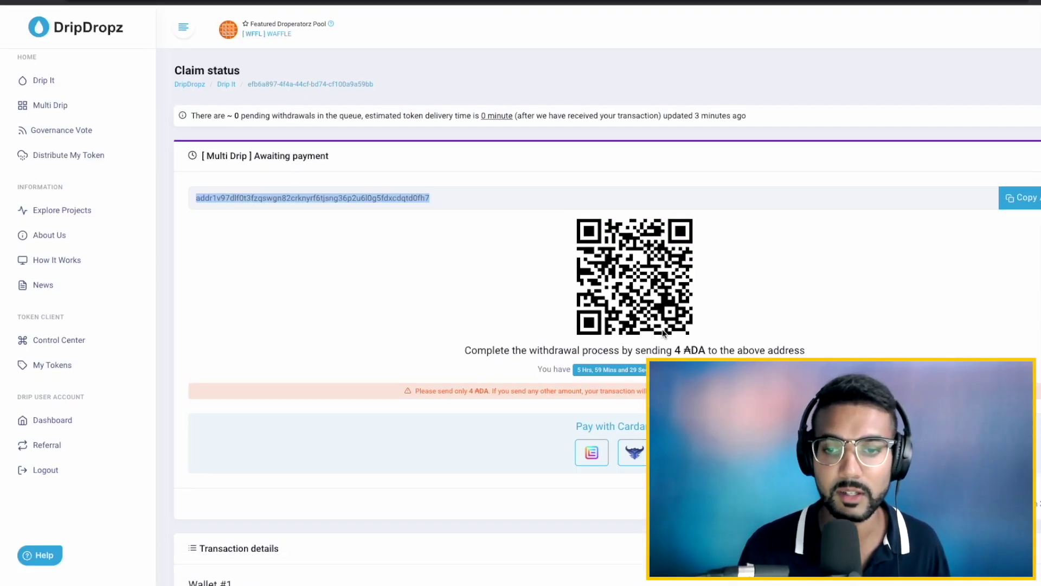
{"action": "left_click_drag", "start_coordinate": [672, 350], "coordinate": [700, 351]}
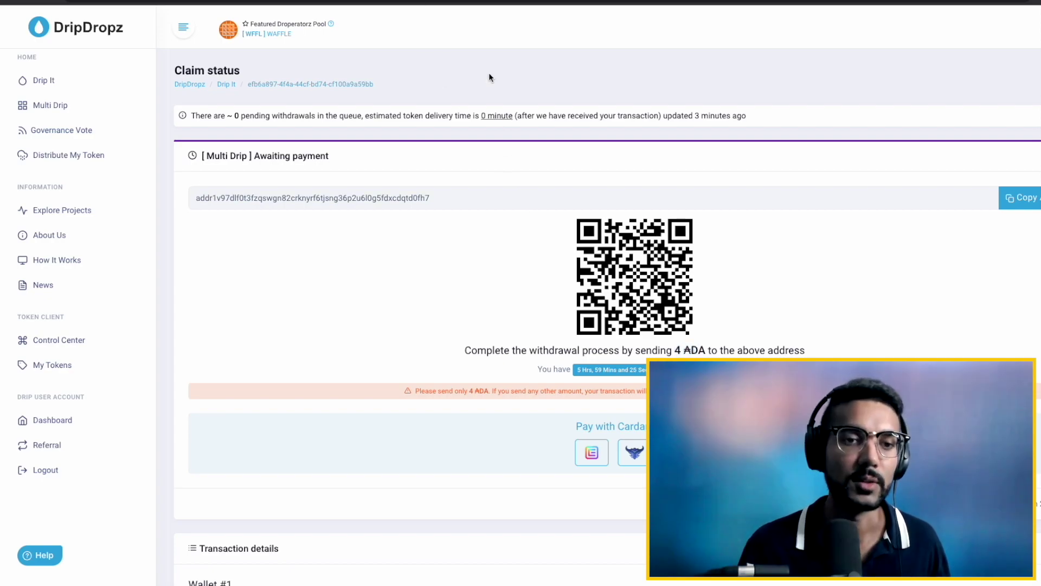
{"action": "left_click", "coordinate": [488, 7]}
{"action": "left_click", "coordinate": [399, 417]}
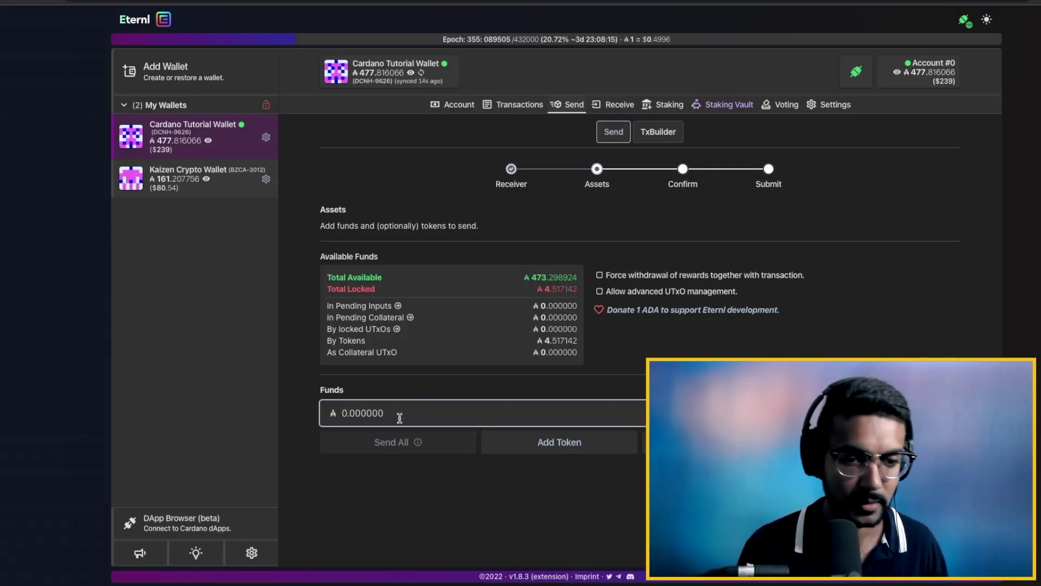
{"action": "type", "text": "4"}
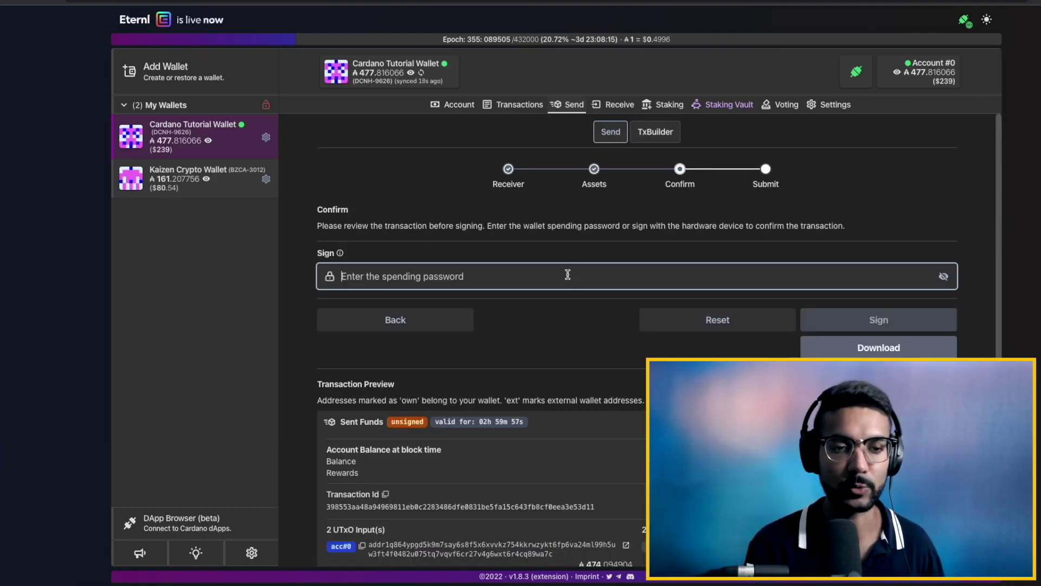
{"action": "key", "text": "ctrl+v"}
{"action": "left_click", "coordinate": [827, 322]}
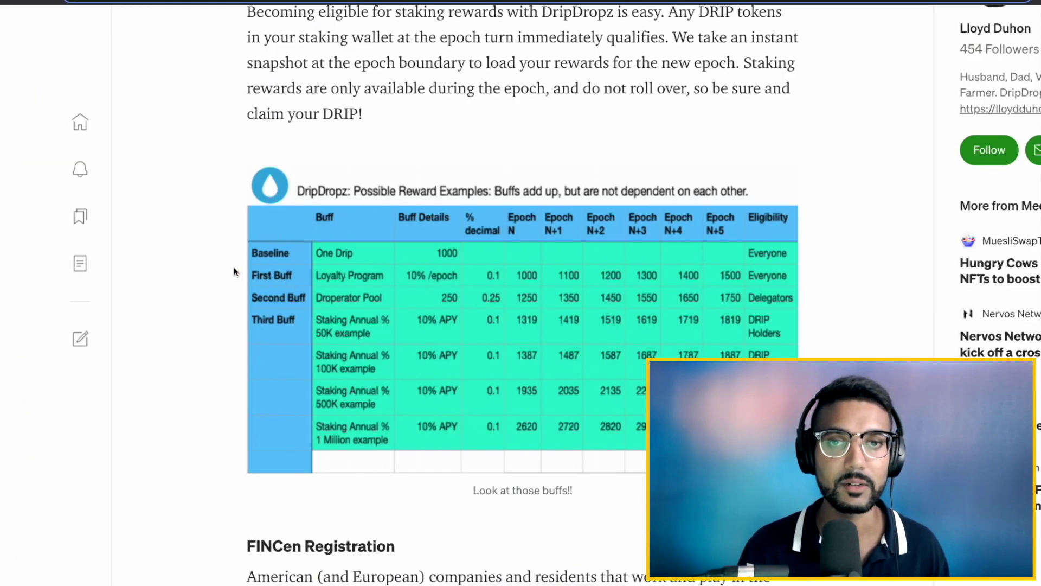
Step: Scroll the Medium article to the Staking Native Tokens section and Possible Reward Examples table
{"action": "scroll", "coordinate": [234, 267], "scroll_direction": "up", "scroll_amount": 1}
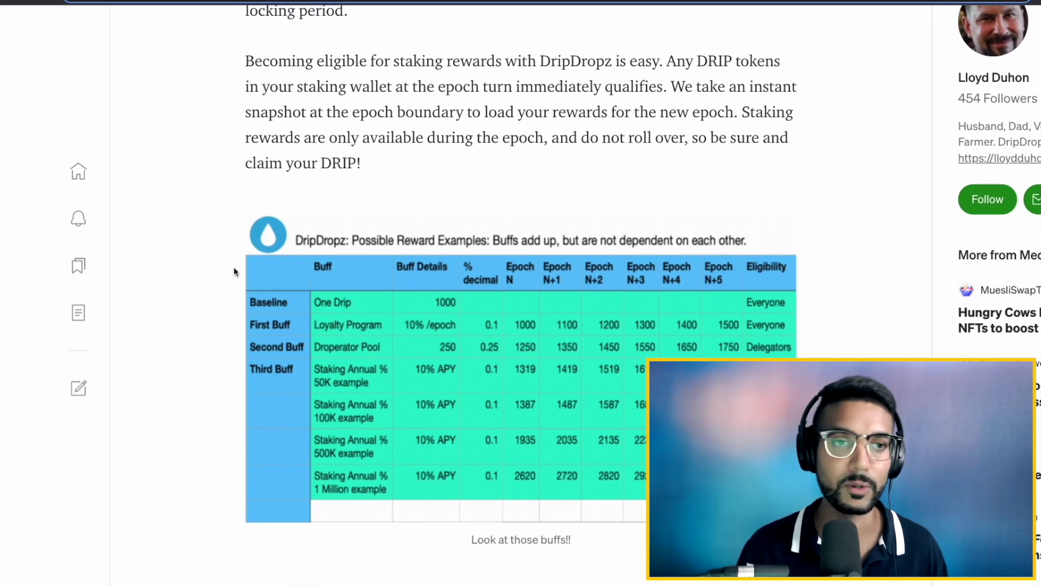
{"action": "scroll", "coordinate": [228, 265], "scroll_direction": "up", "scroll_amount": 2}
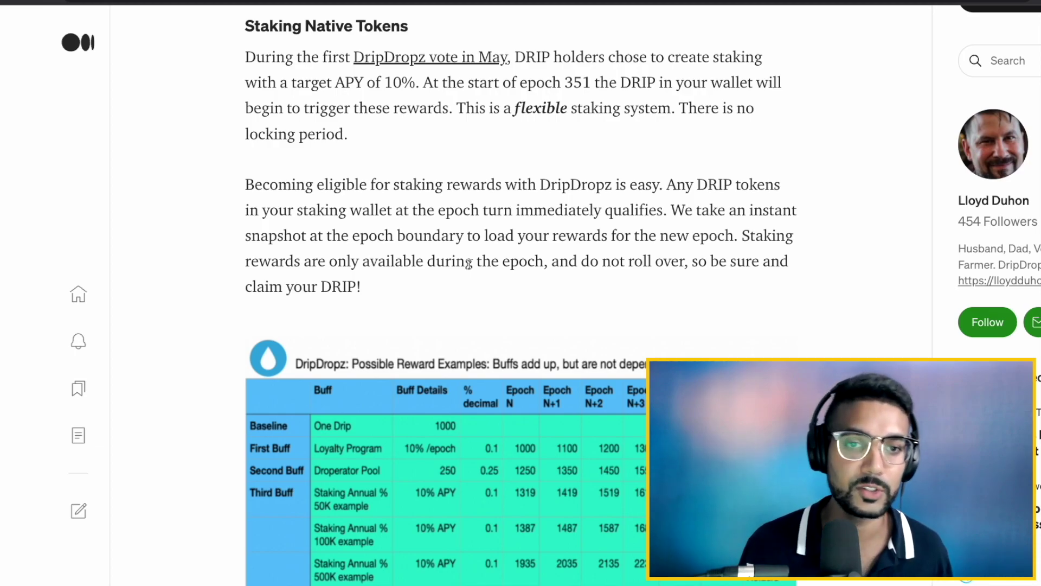
{"action": "scroll", "coordinate": [488, 206], "scroll_direction": "down", "scroll_amount": 2}
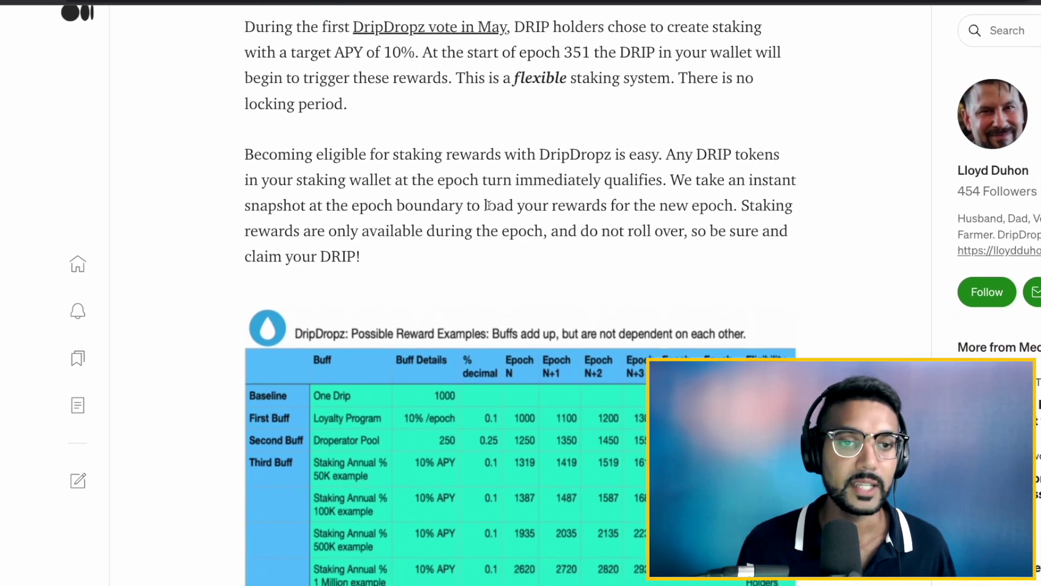
{"action": "scroll", "coordinate": [488, 205], "scroll_direction": "down", "scroll_amount": 3}
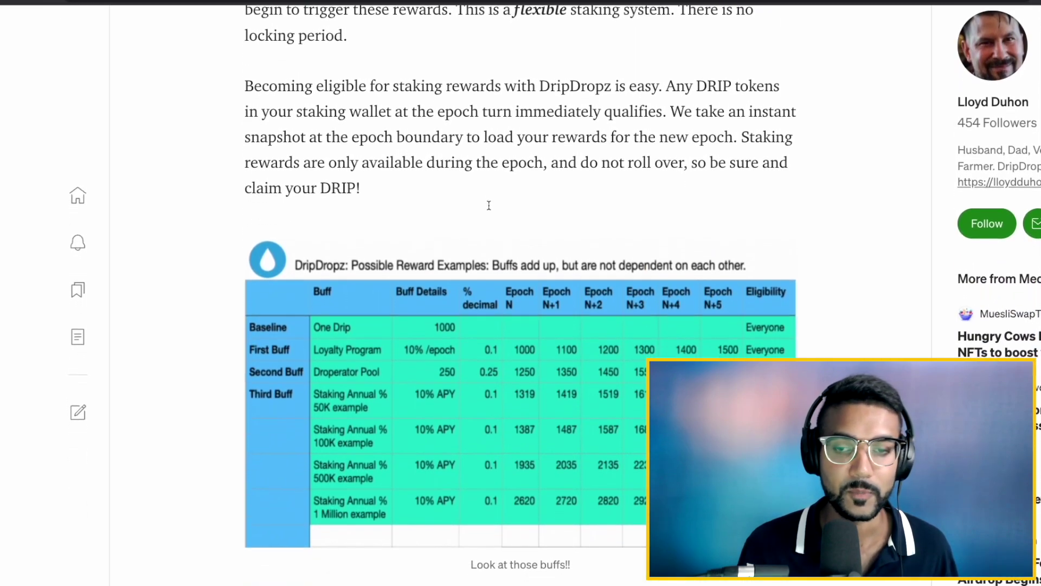
{"action": "scroll", "coordinate": [488, 205], "scroll_direction": "down", "scroll_amount": 1}
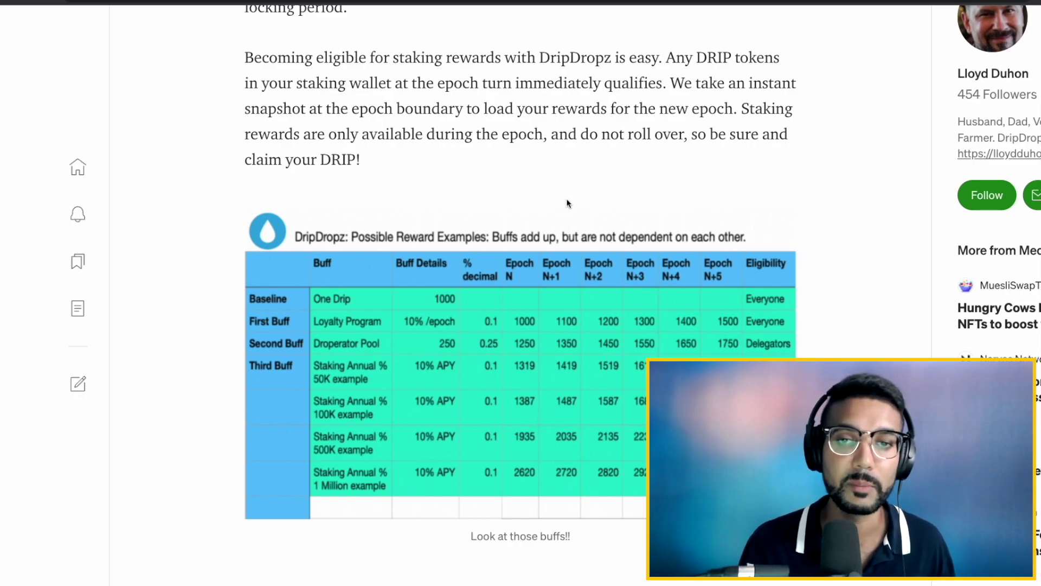
{"action": "left_click_drag", "start_coordinate": [580, 135], "coordinate": [685, 136]}
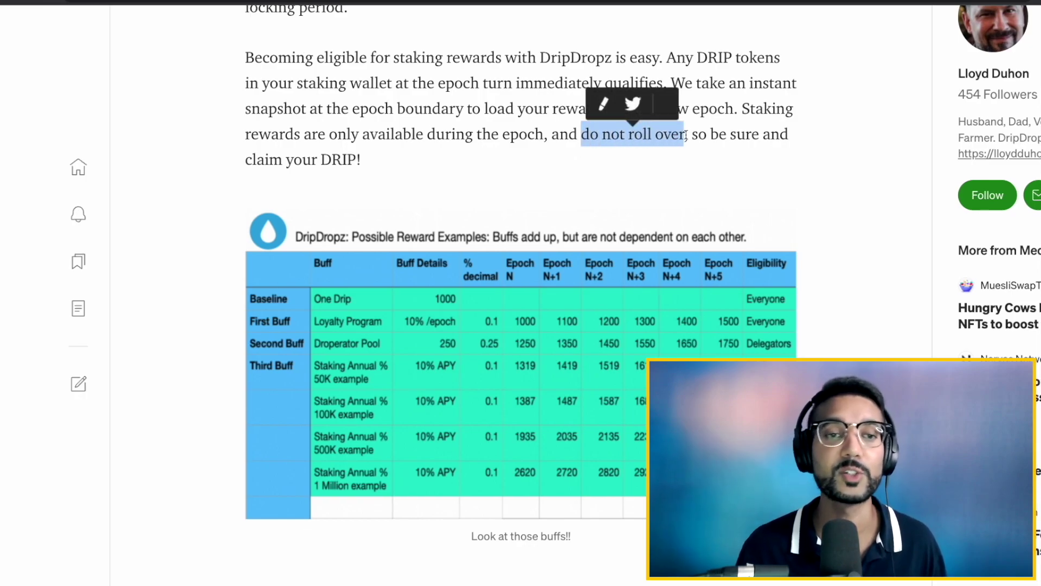
Step: Return to DripDropz's Claim status, now showing 86.090692 DRIP and 9.99999 KAIZEN withdrawn
{"action": "left_click", "coordinate": [688, 159]}
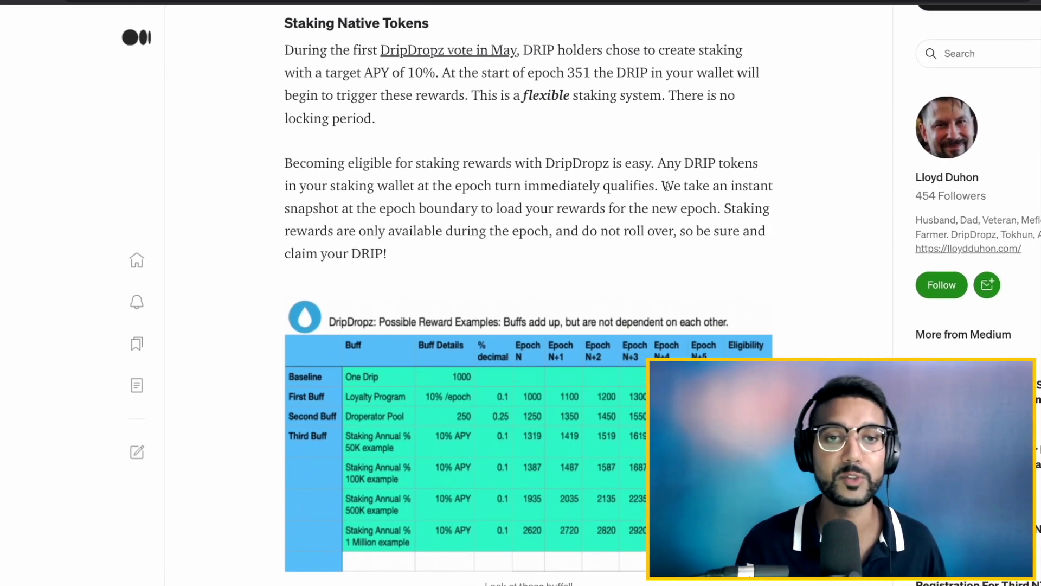
{"action": "scroll", "coordinate": [666, 185], "scroll_direction": "up", "scroll_amount": 1}
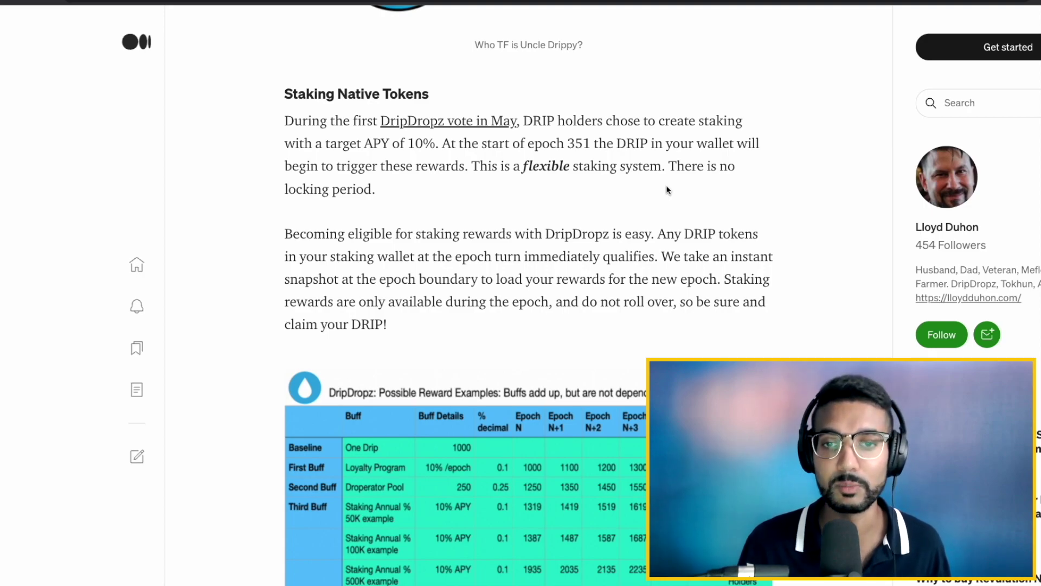
{"action": "scroll", "coordinate": [666, 190], "scroll_direction": "up", "scroll_amount": 1}
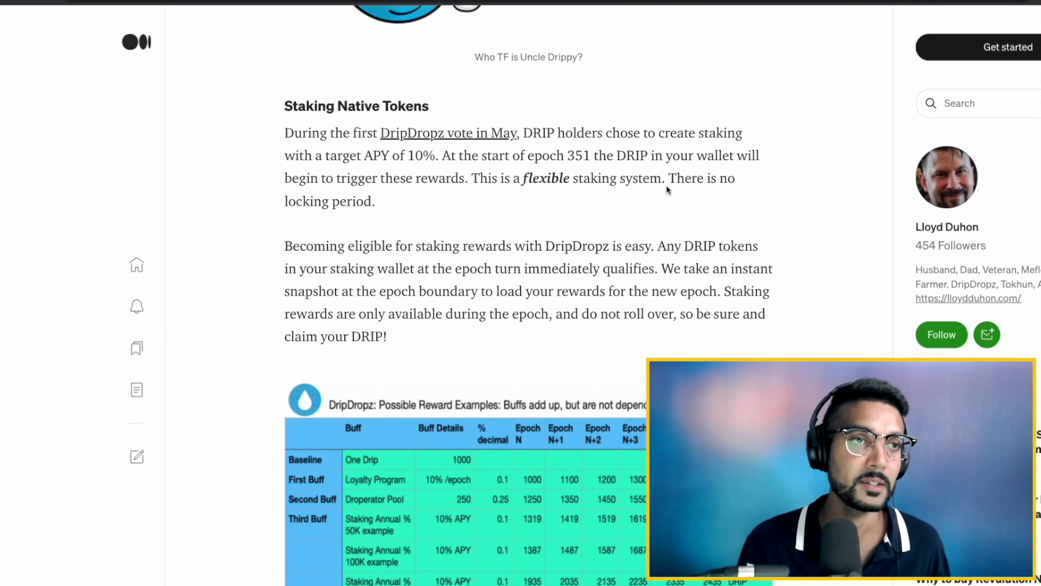
{"action": "key", "text": "ctrl+Tab"}
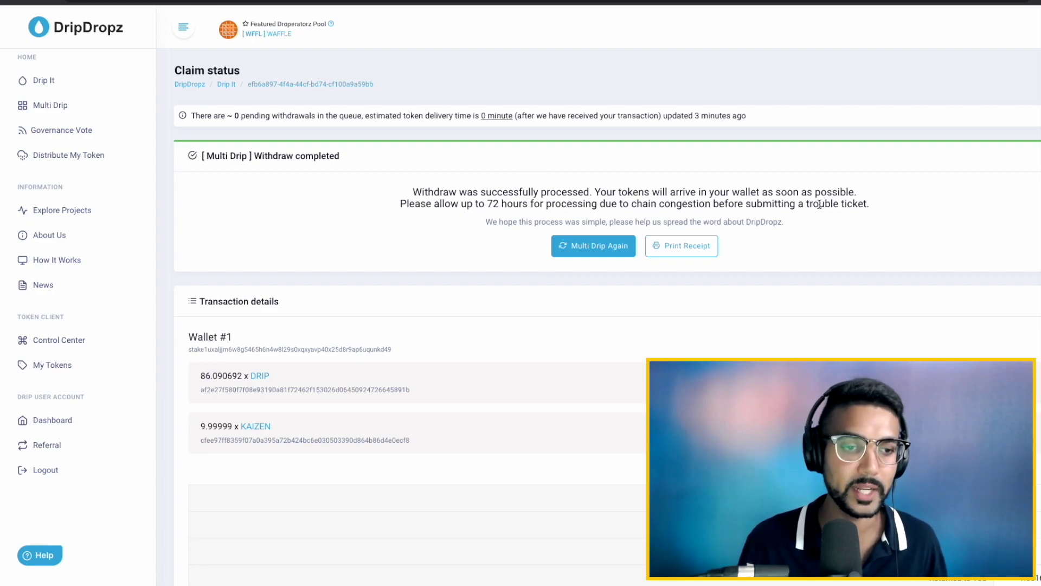
{"action": "scroll", "coordinate": [468, 363], "scroll_direction": "down", "scroll_amount": 2}
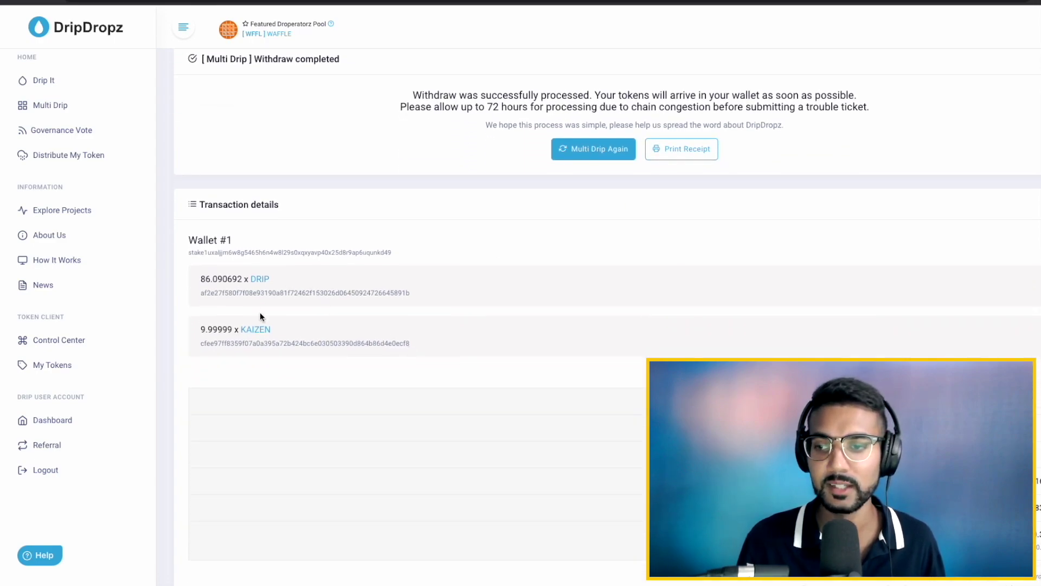
{"action": "scroll", "coordinate": [594, 344], "scroll_direction": "down", "scroll_amount": 2}
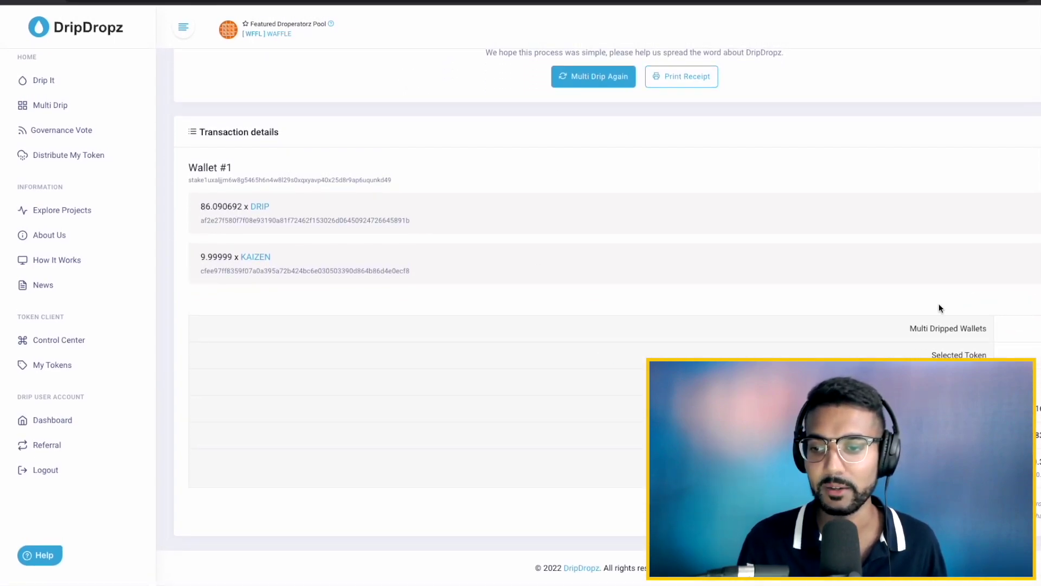